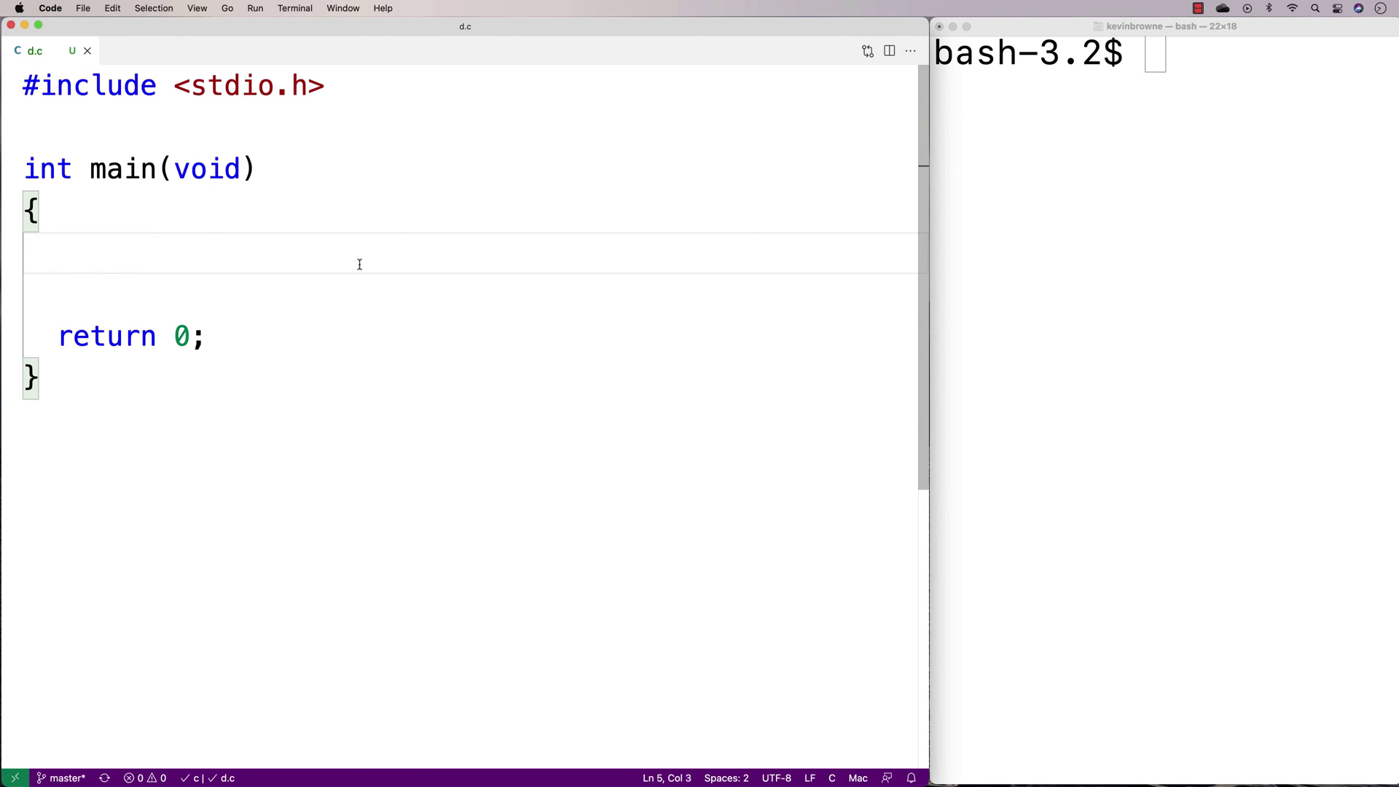
text(int array1[] =)
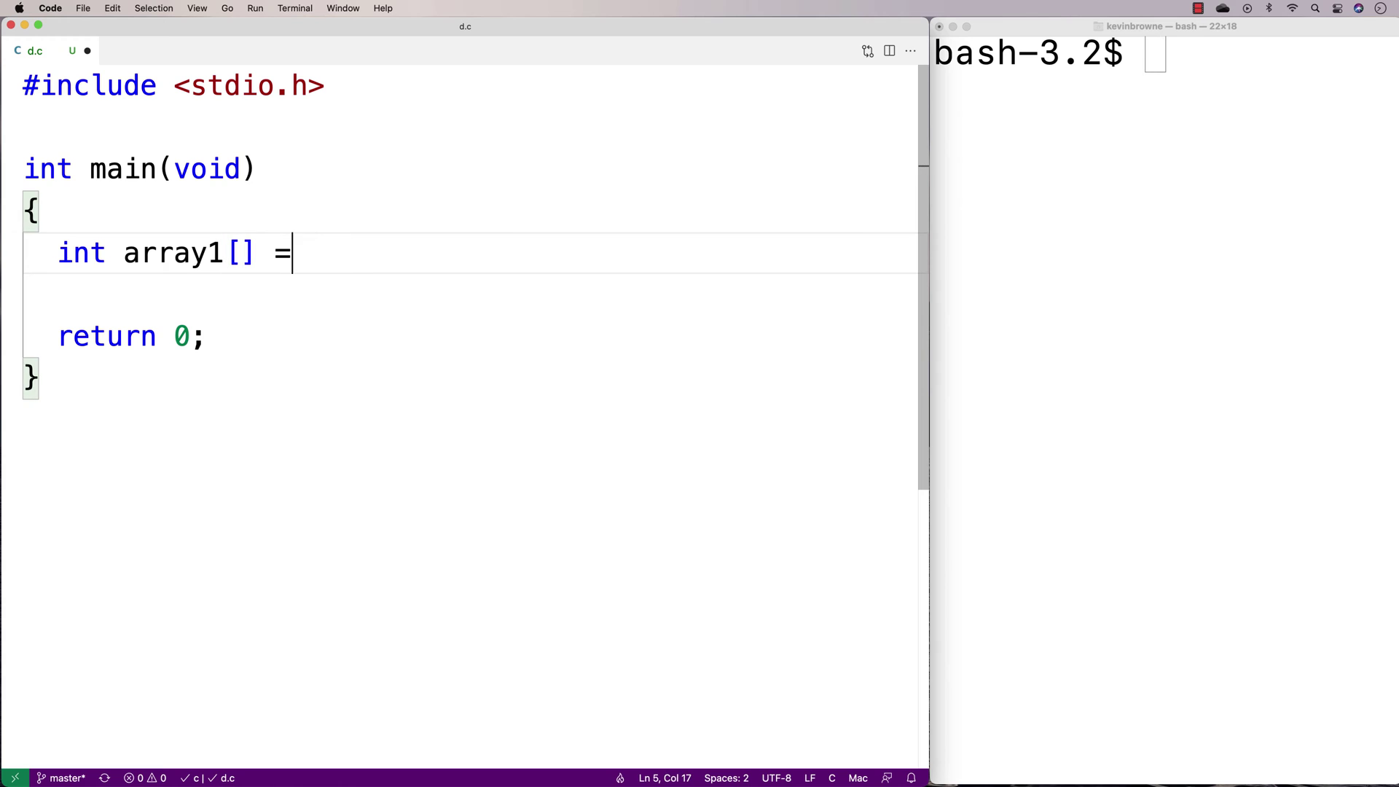
text( {1,3,)
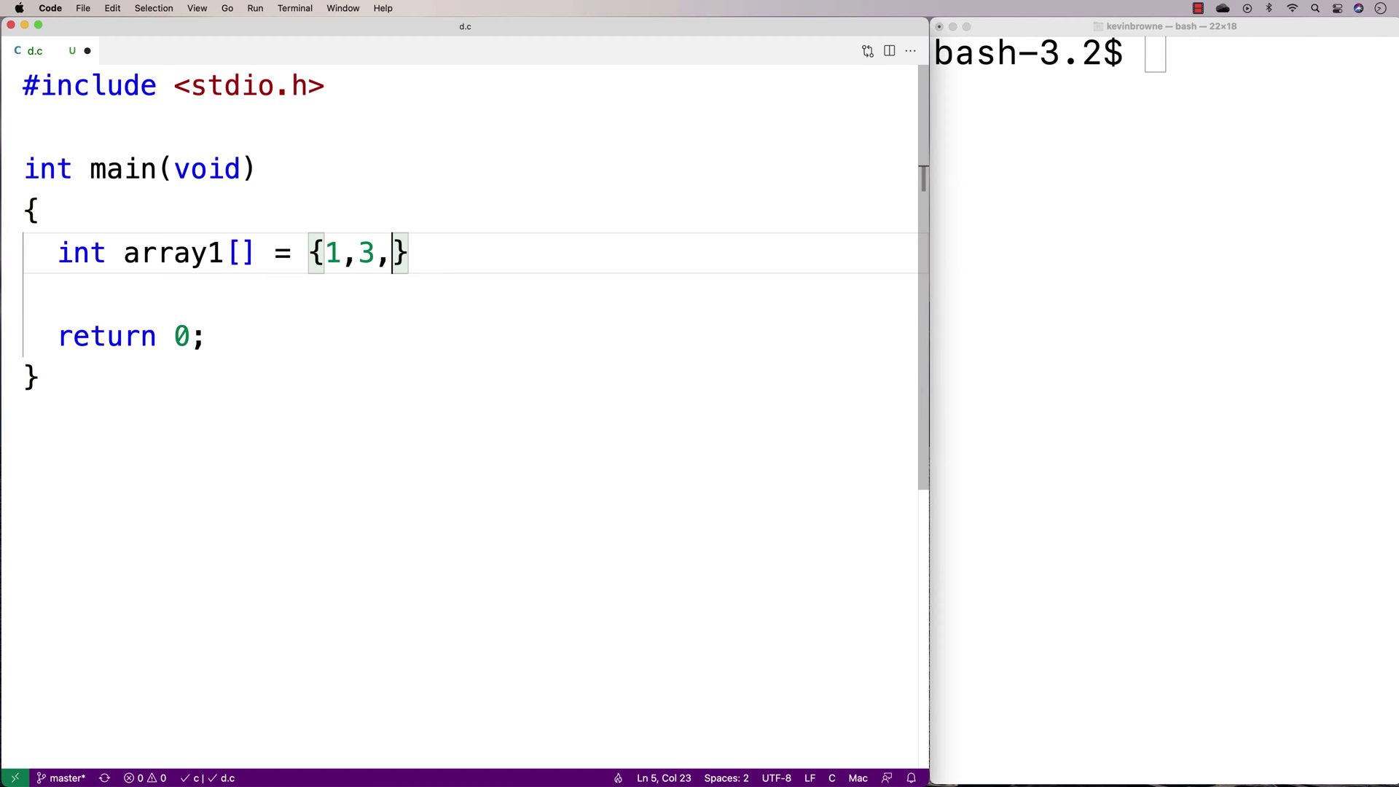
text(5,7,9};)
- Declare array1 as {1,3,5,7,9} and array2 as {2,4,6,8,10} on separate lines in main
key(Return)
text(int a)
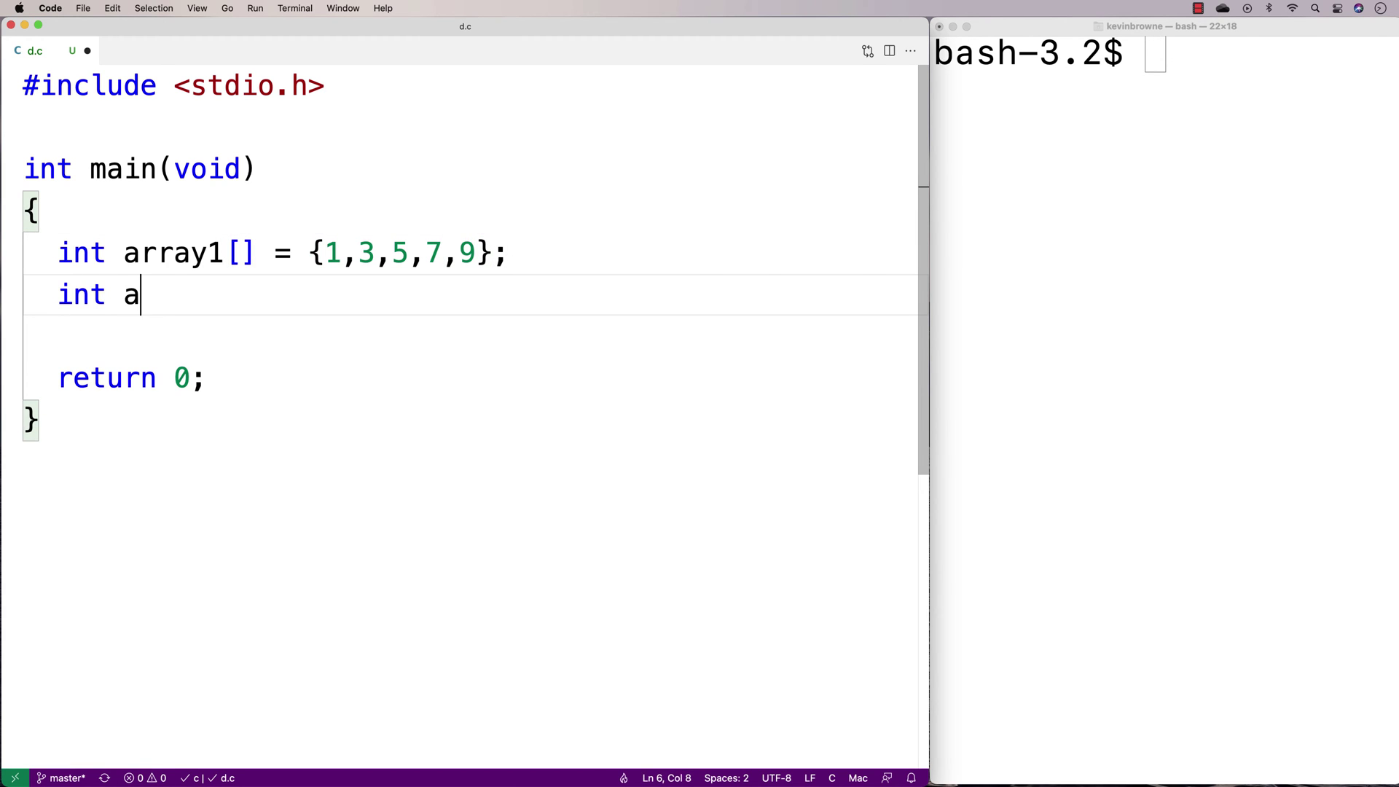
text(rray2[] = {2,)
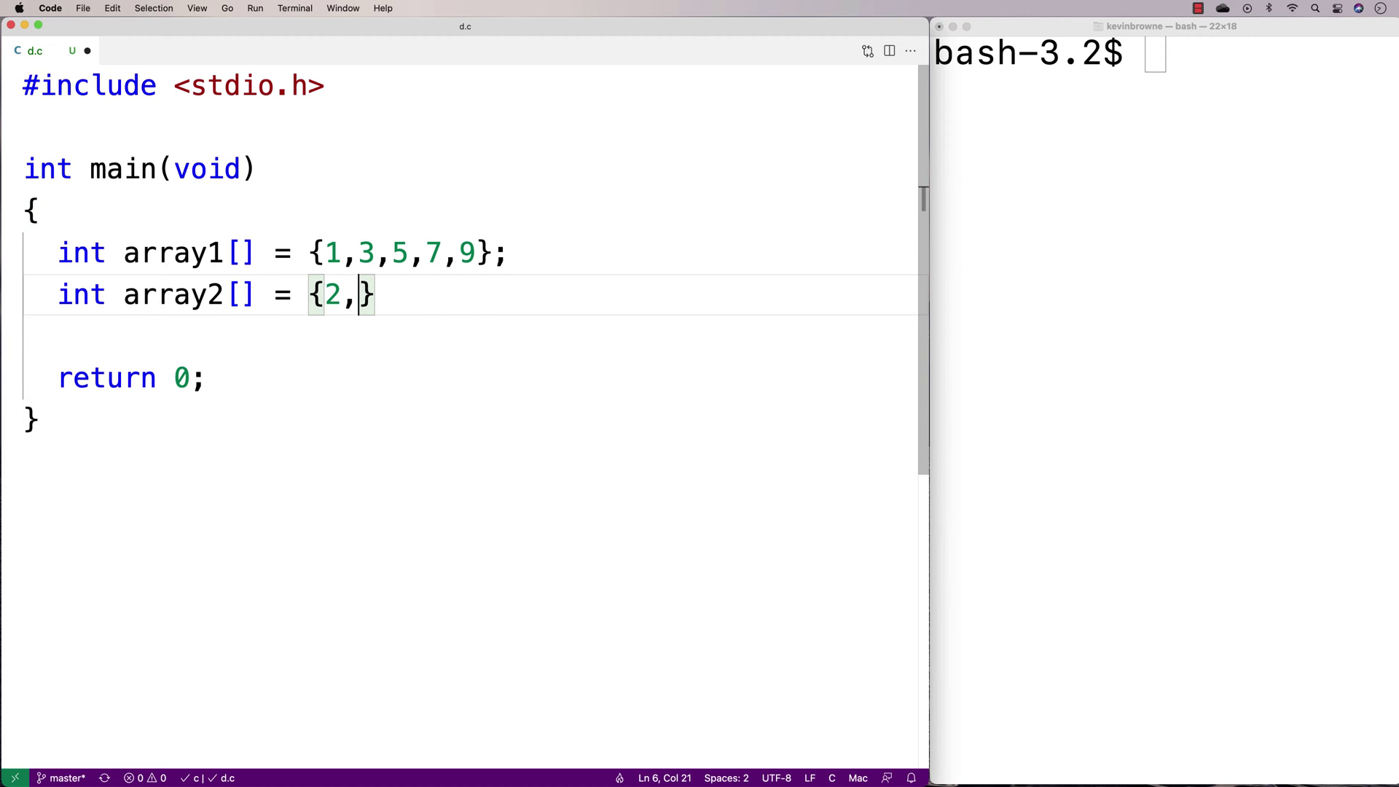
text(4,6,8,10)
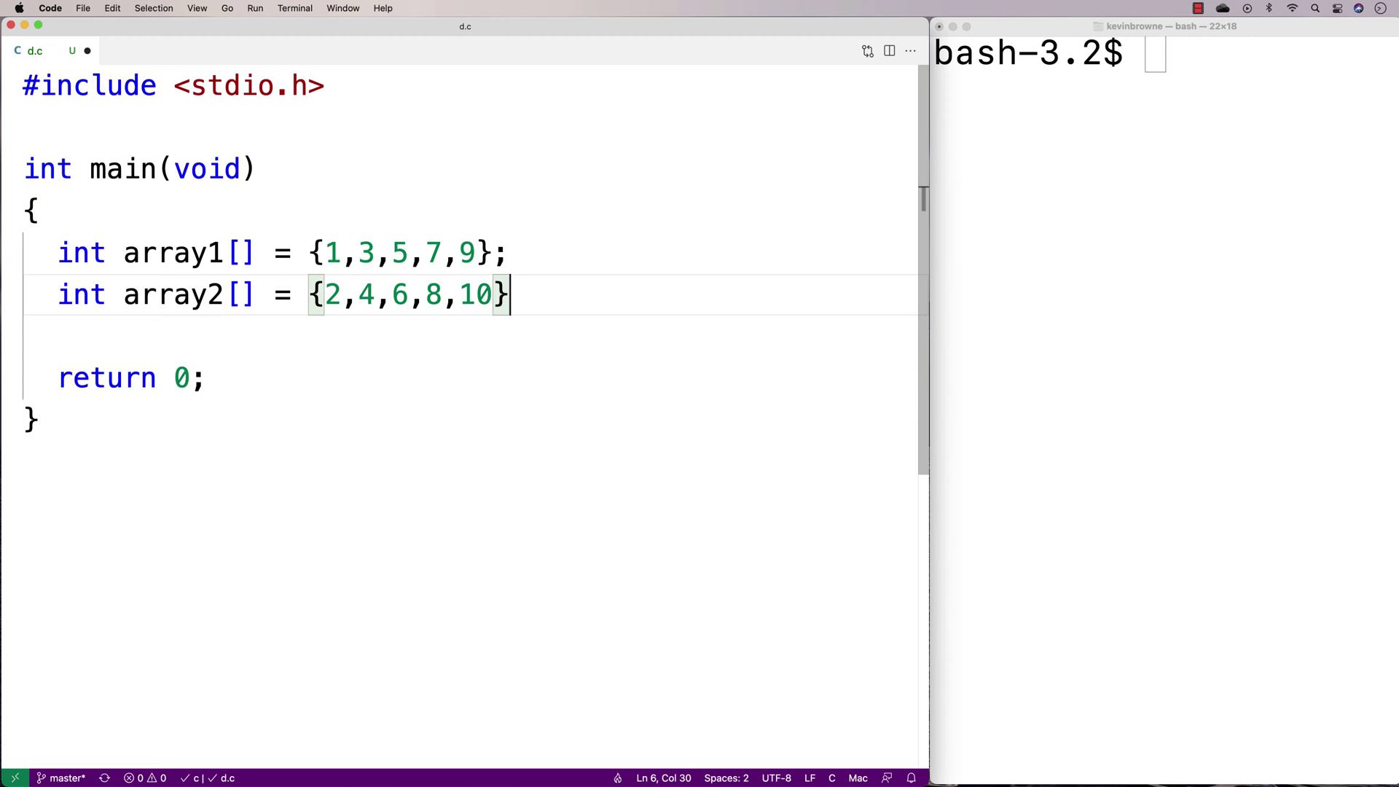
text(};)
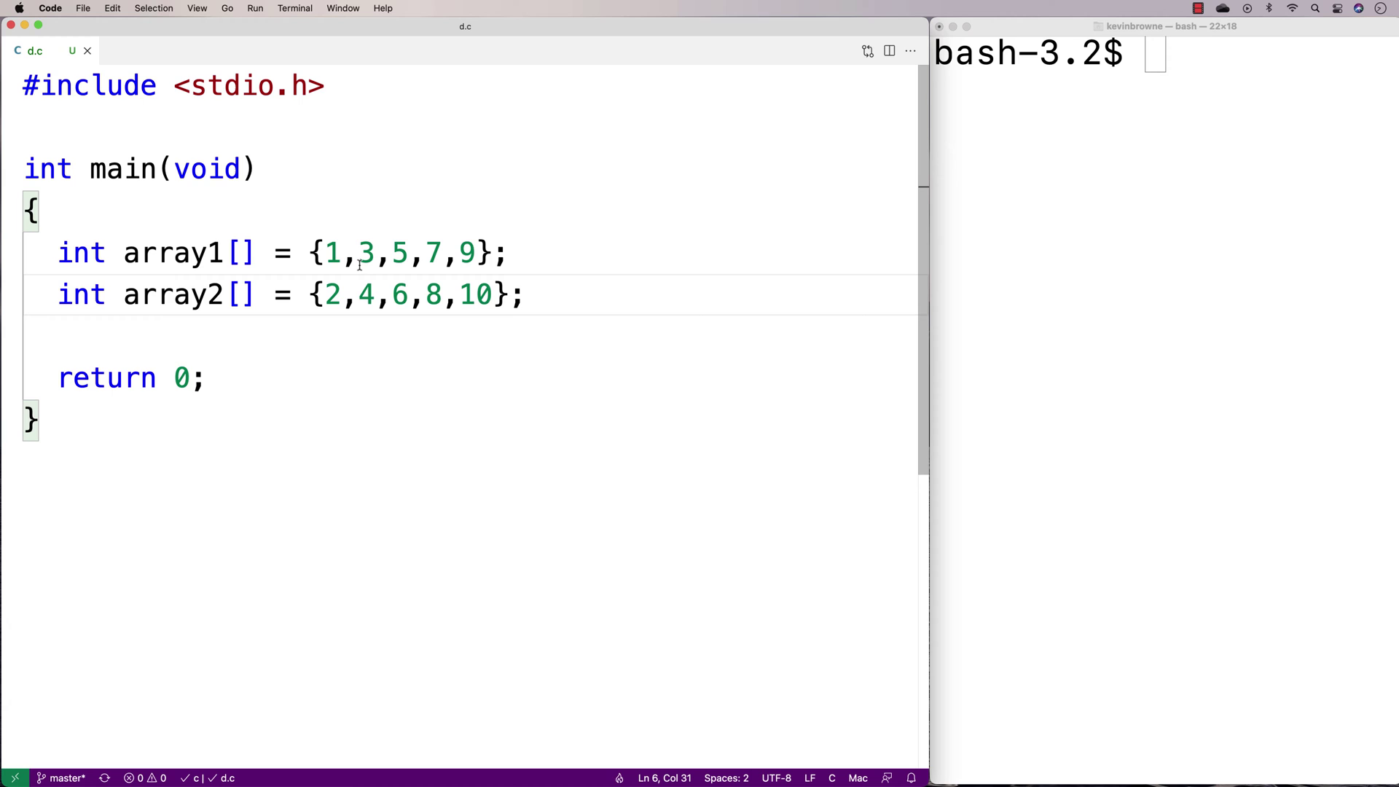
drag(327, 256, 475, 257)
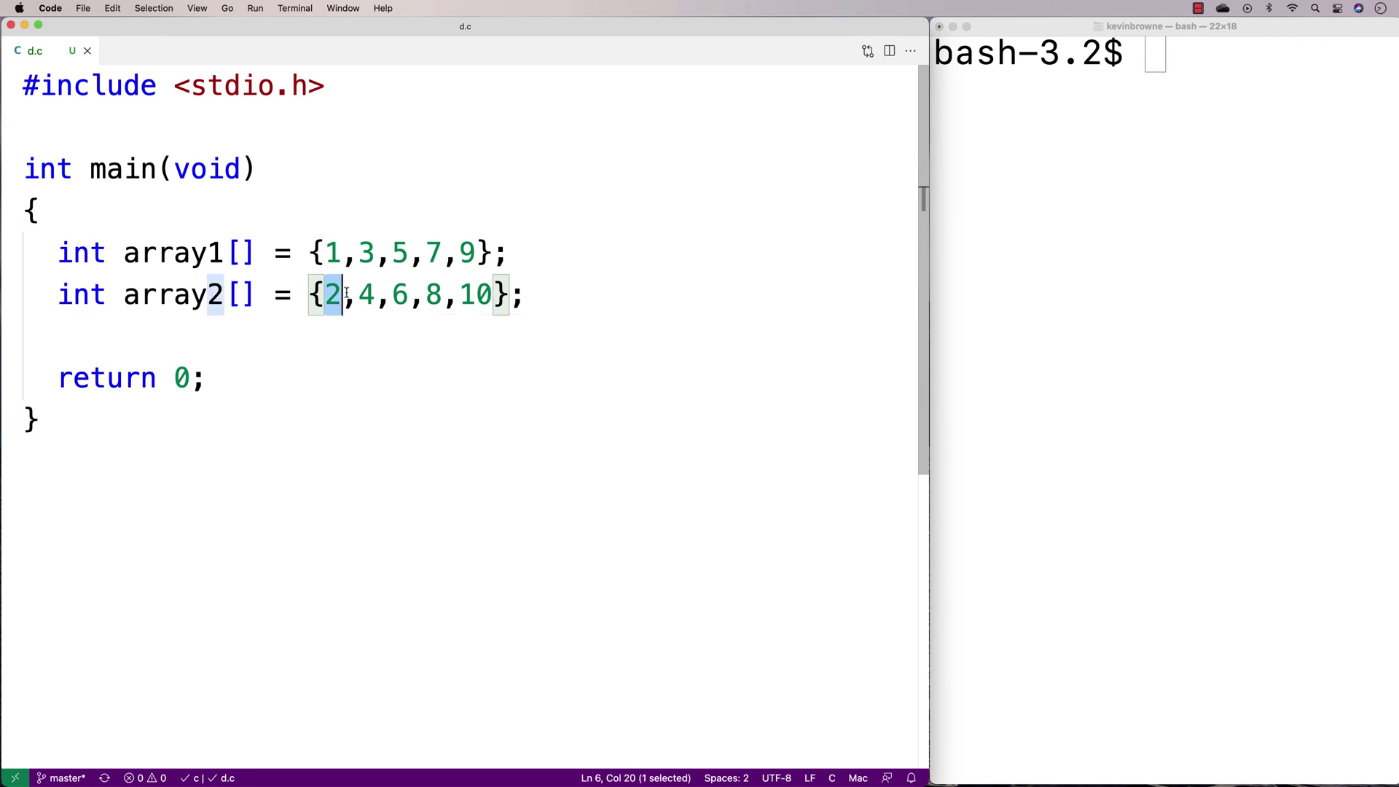
drag(327, 295, 505, 295)
click(506, 295)
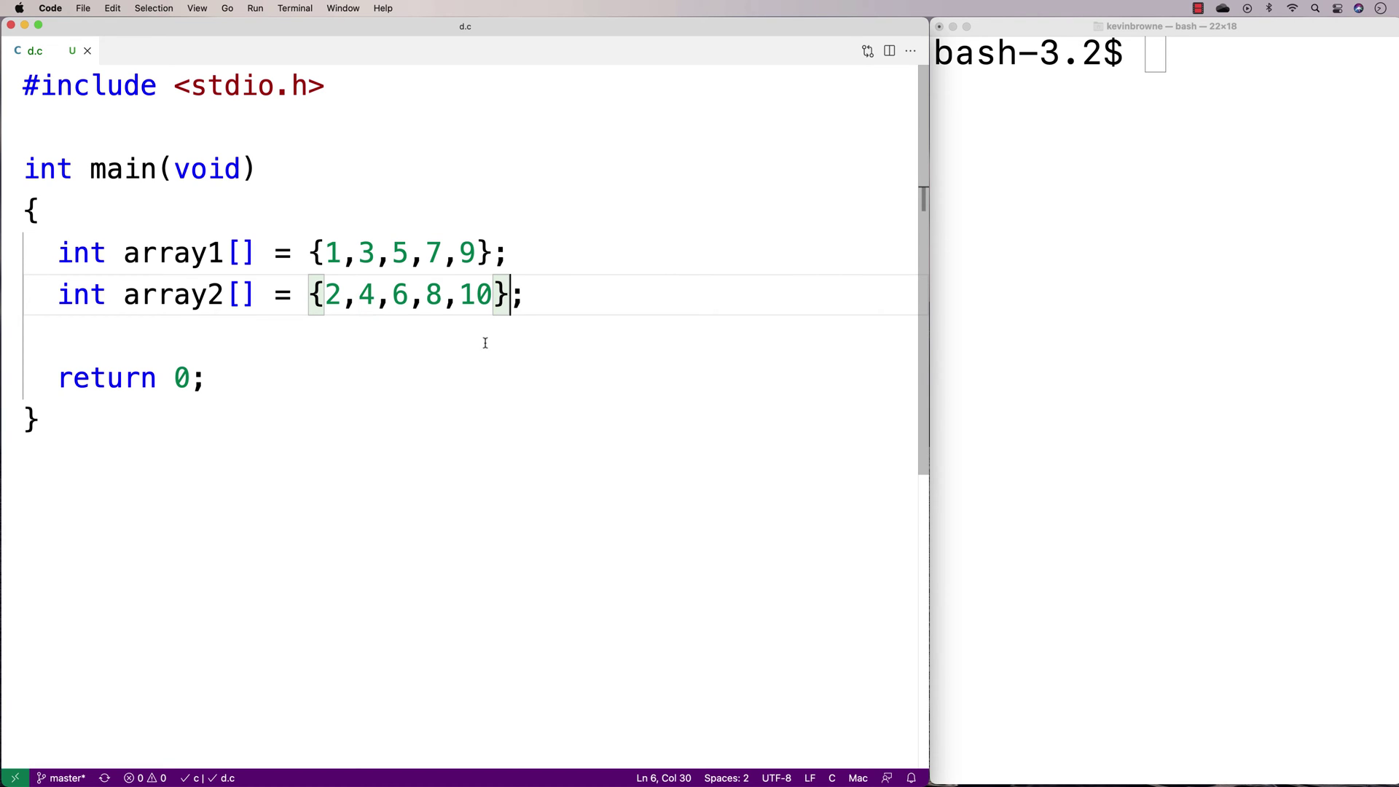
click(536, 304)
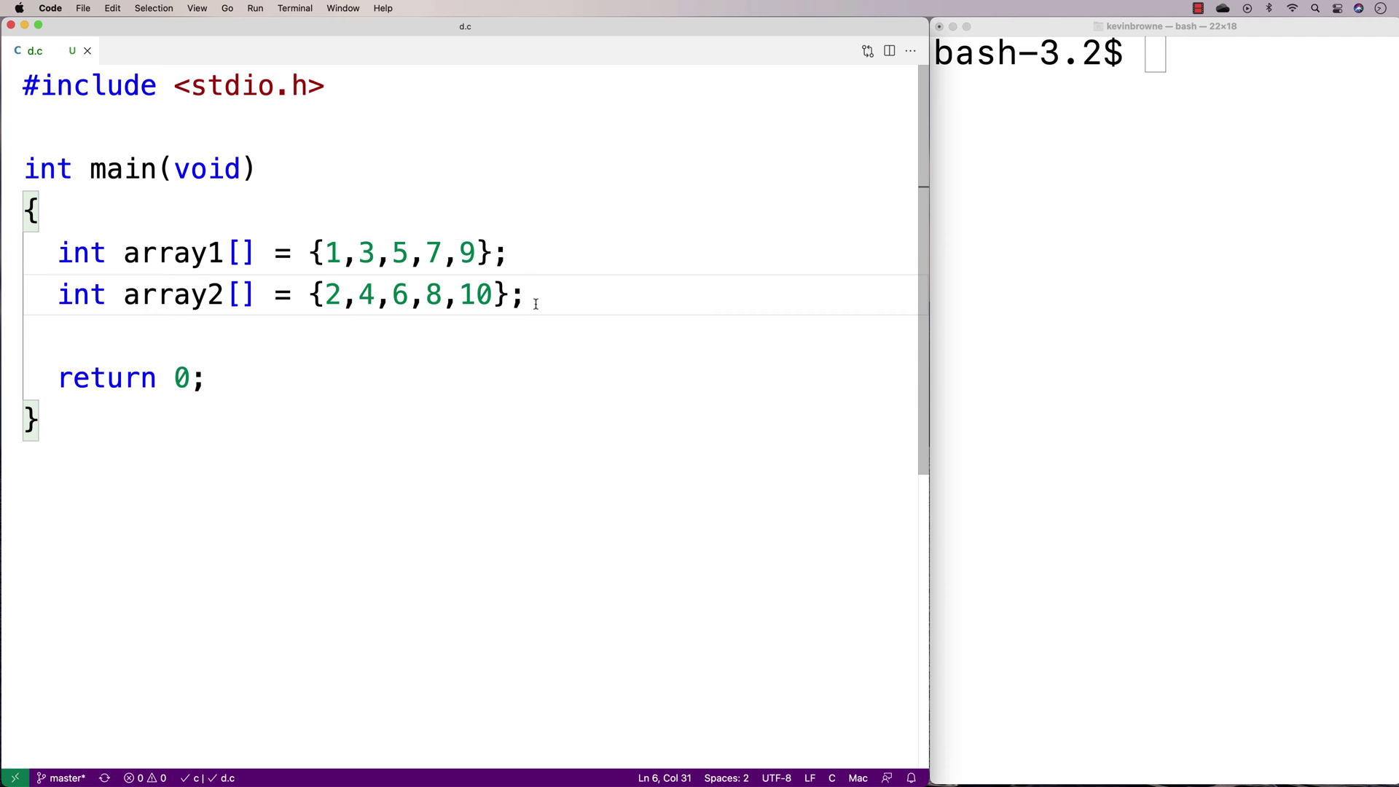
- Add #include <stdbool.h> below the stdio include and save the file
key(Up)
key(Up)
key(Up)
key(Up)
key(Return)
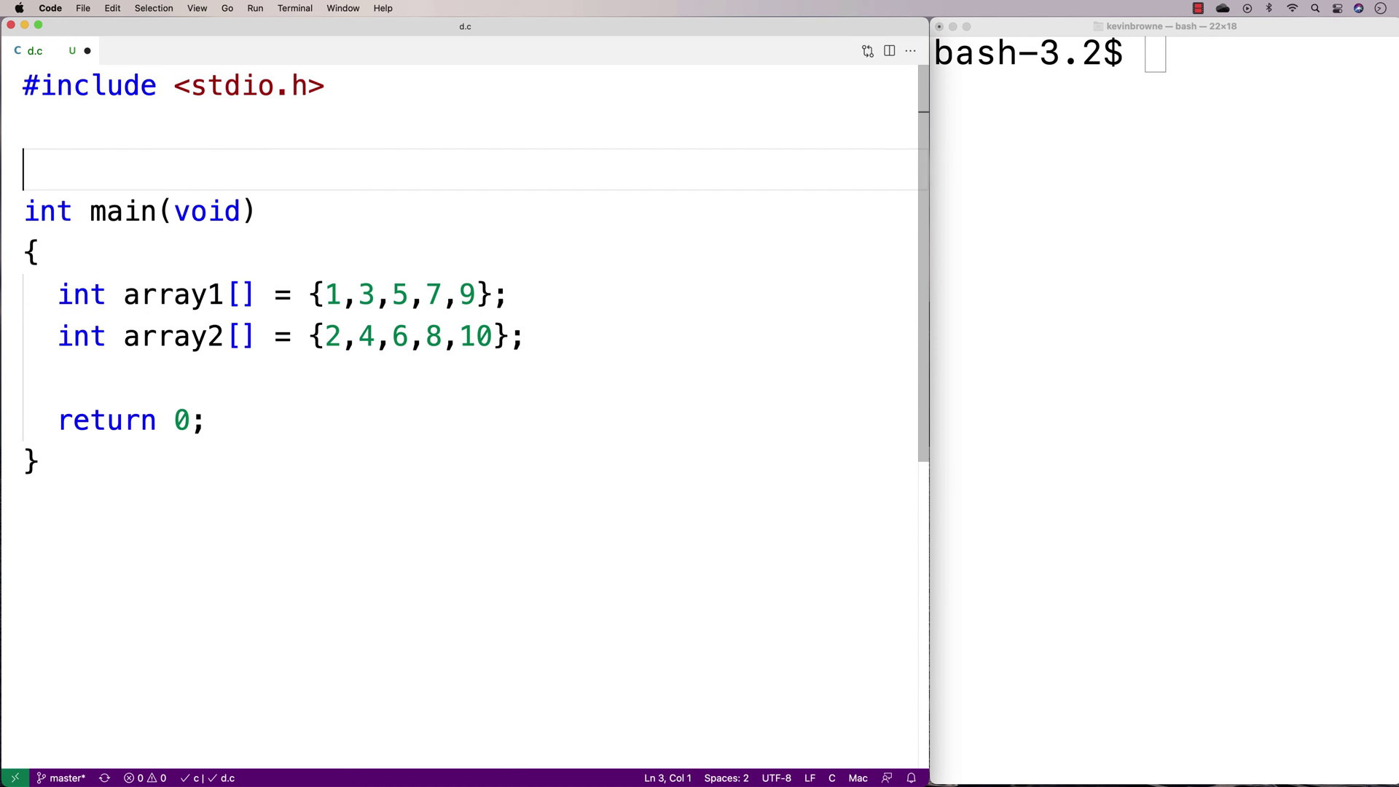
key(Up)
text(#include <s)
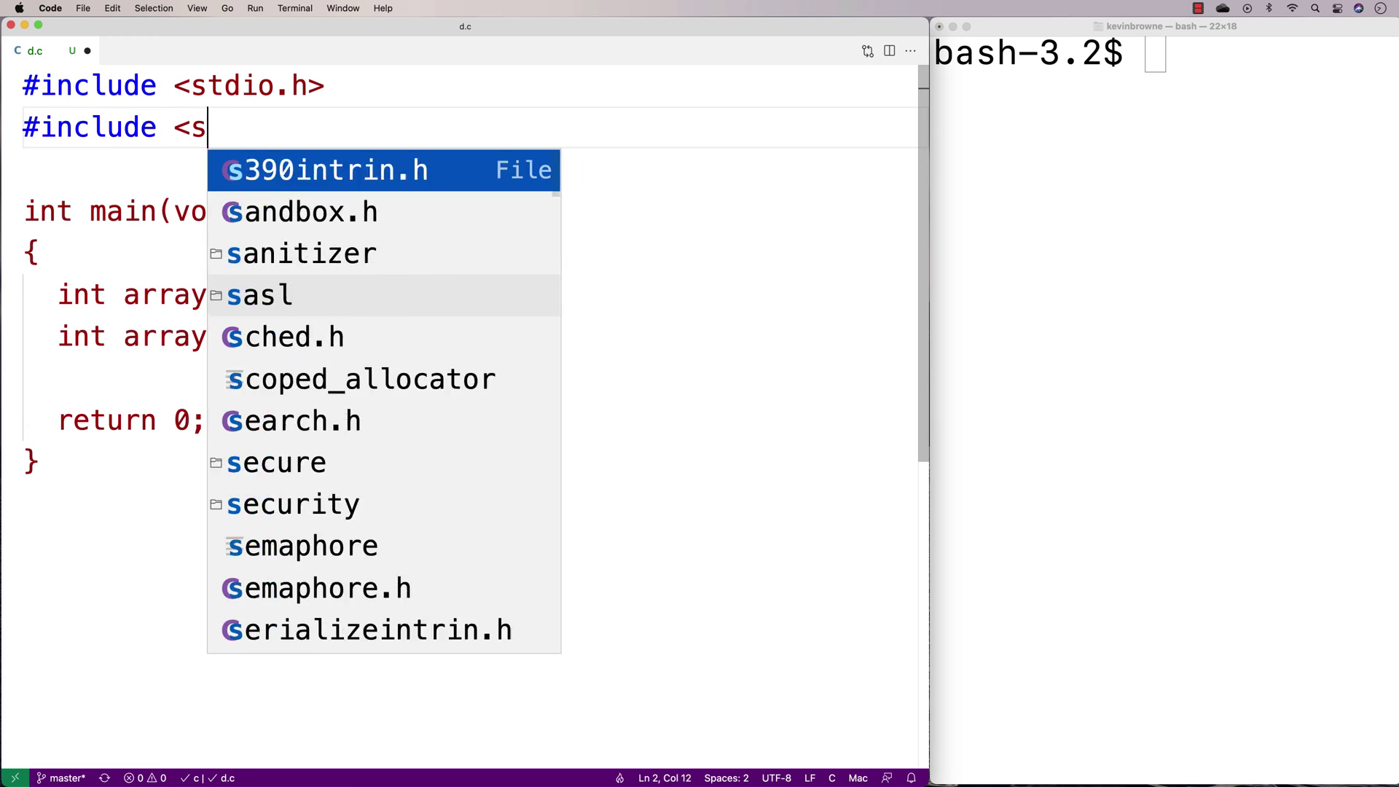
text(tdooo)
key(BackSpace)
key(BackSpace)
key(BackSpace)
text(b)
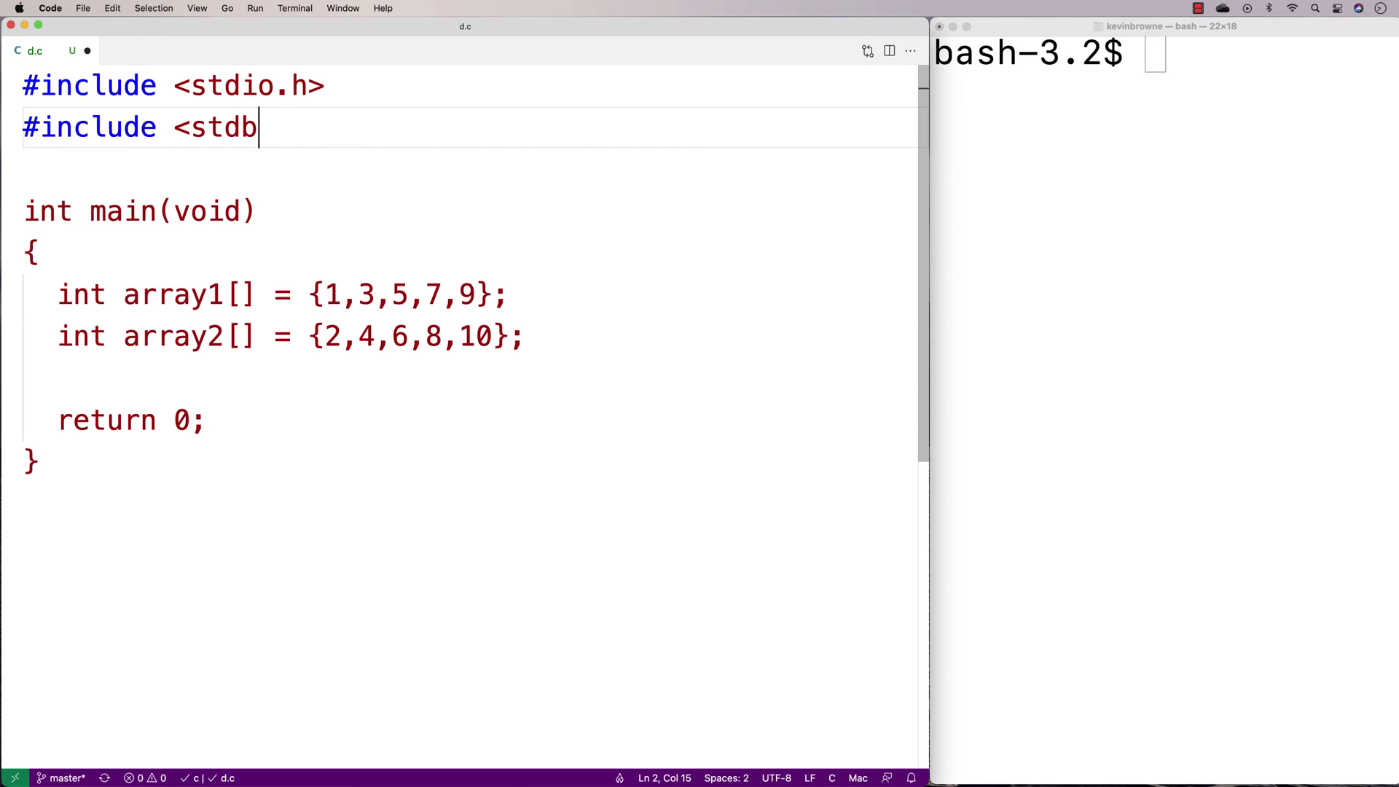
text(ool.h>)
key(super+s)
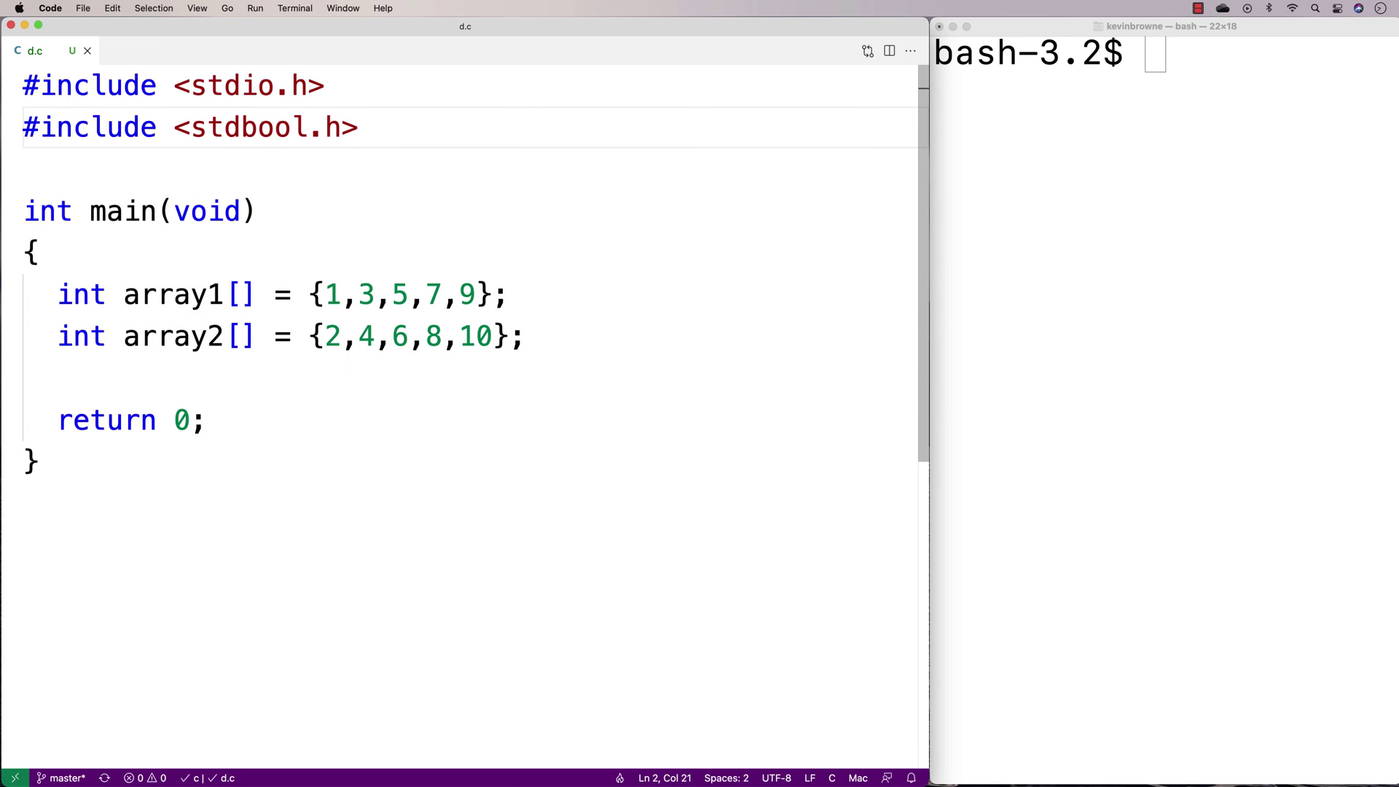
- Declare bool is_disjoint(int a1[], int l1, int a2[], int l2); above main and save
key(Return)
key(Return)
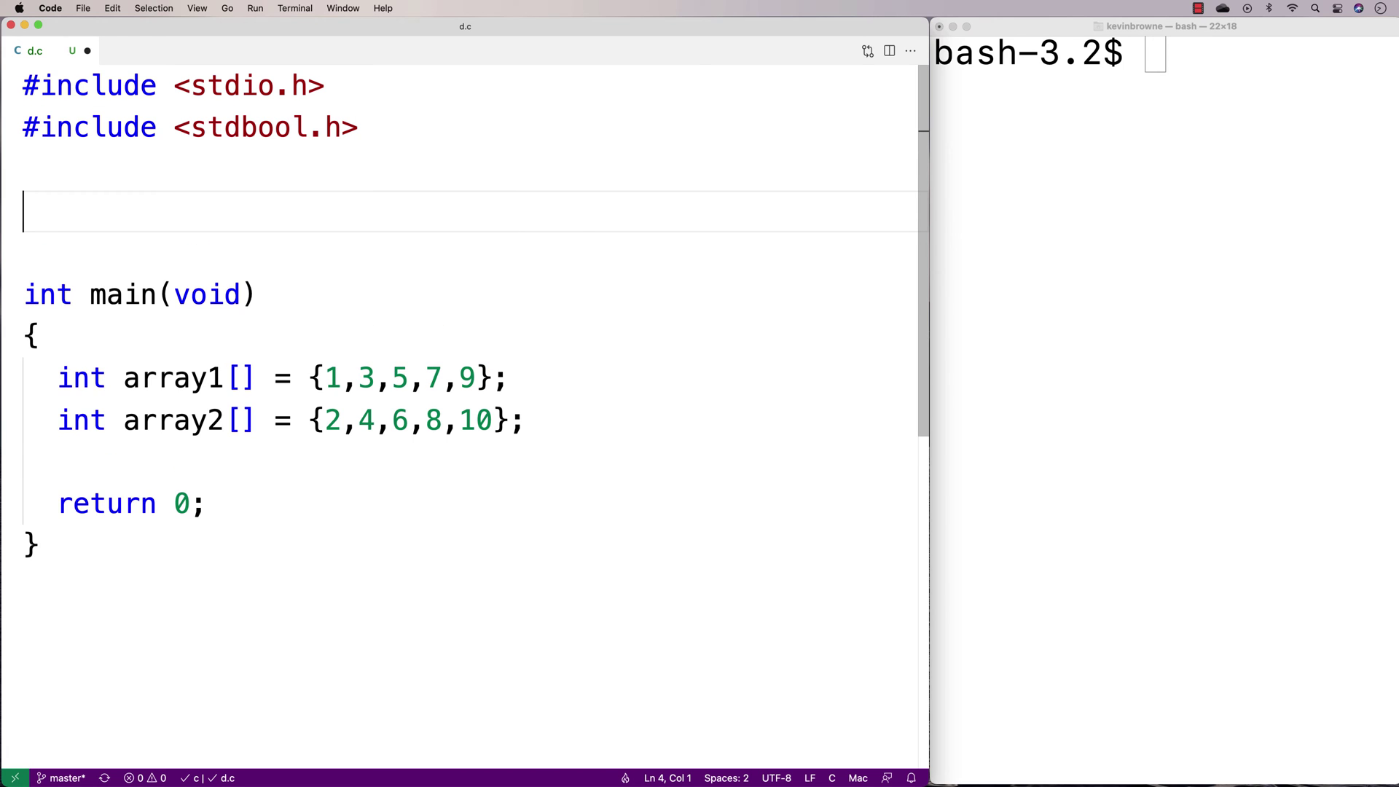
text(bool i)
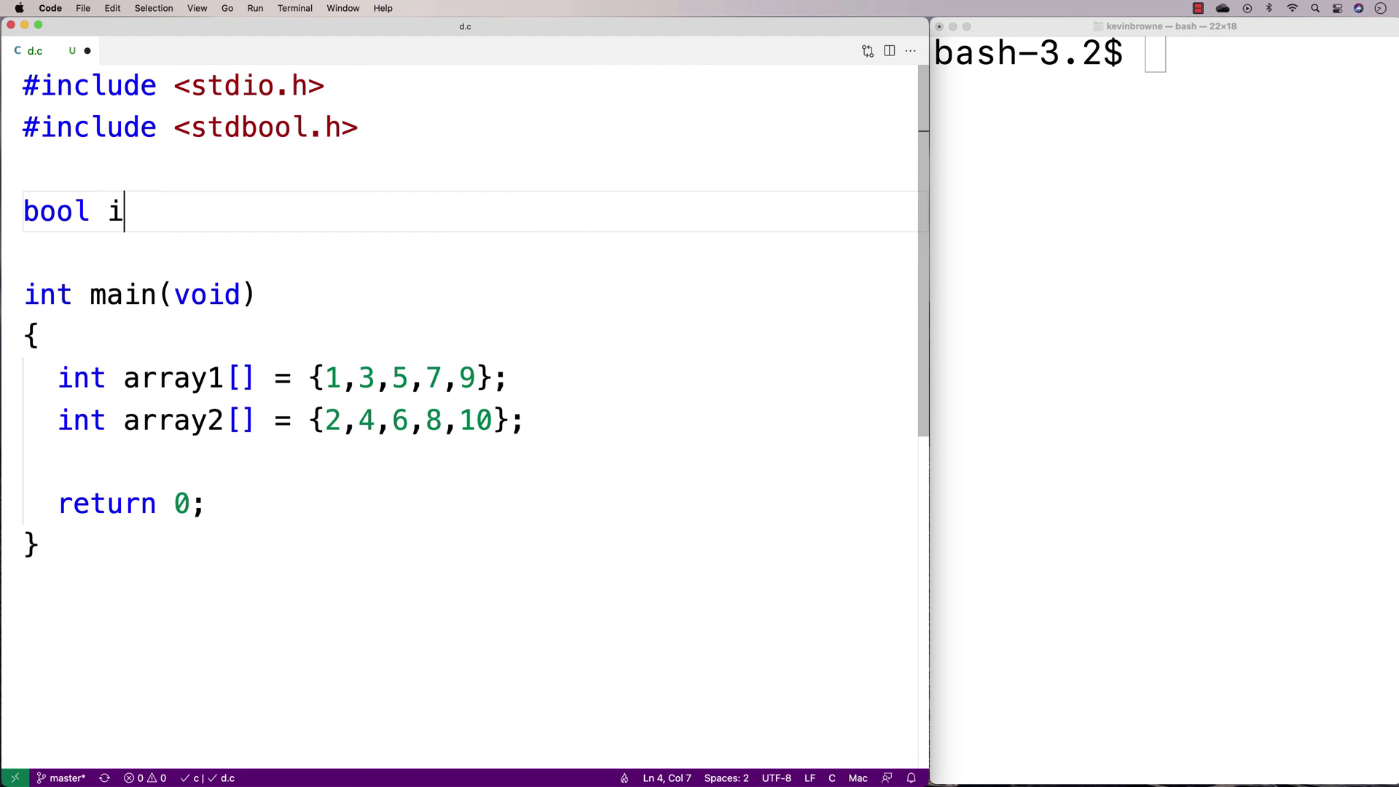
text(s_disjo)
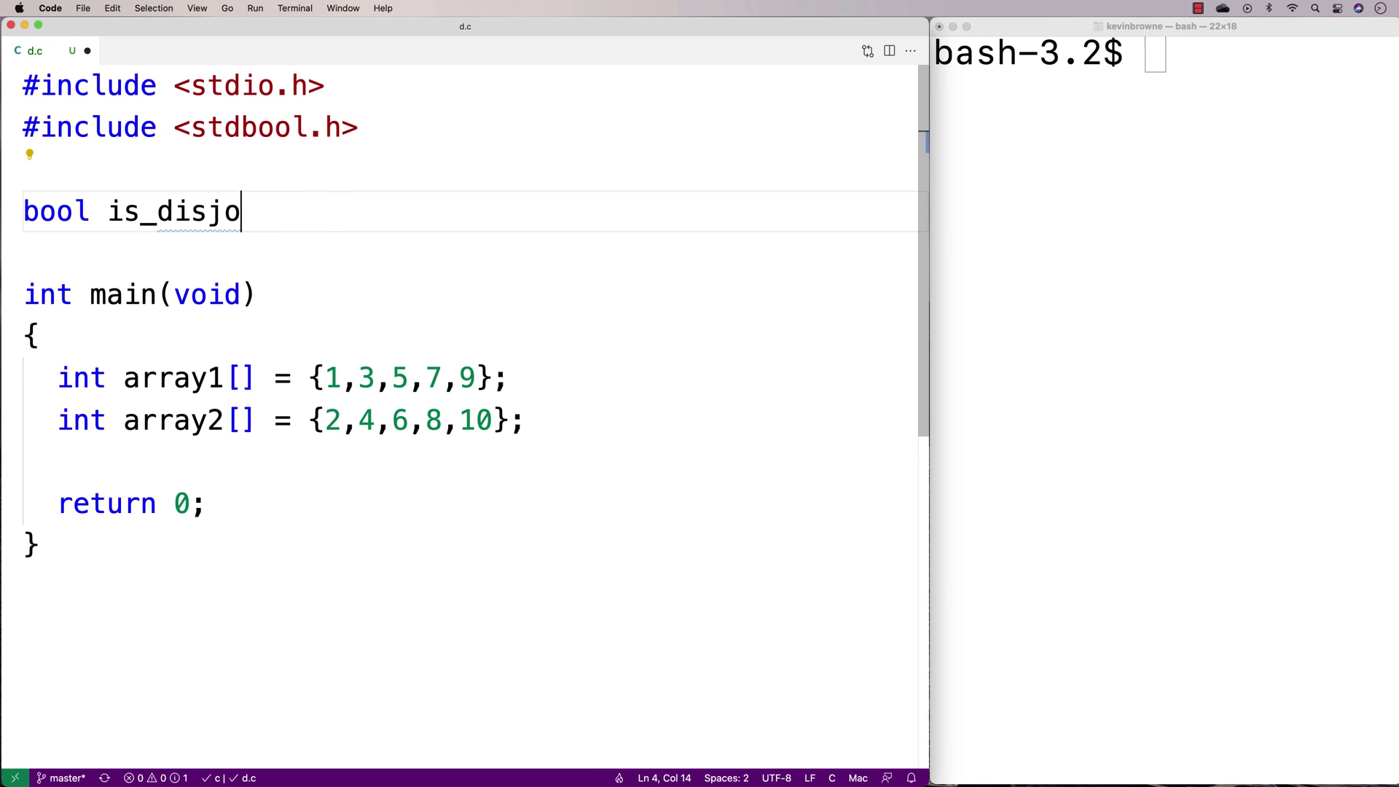
text(int(int a1[], )
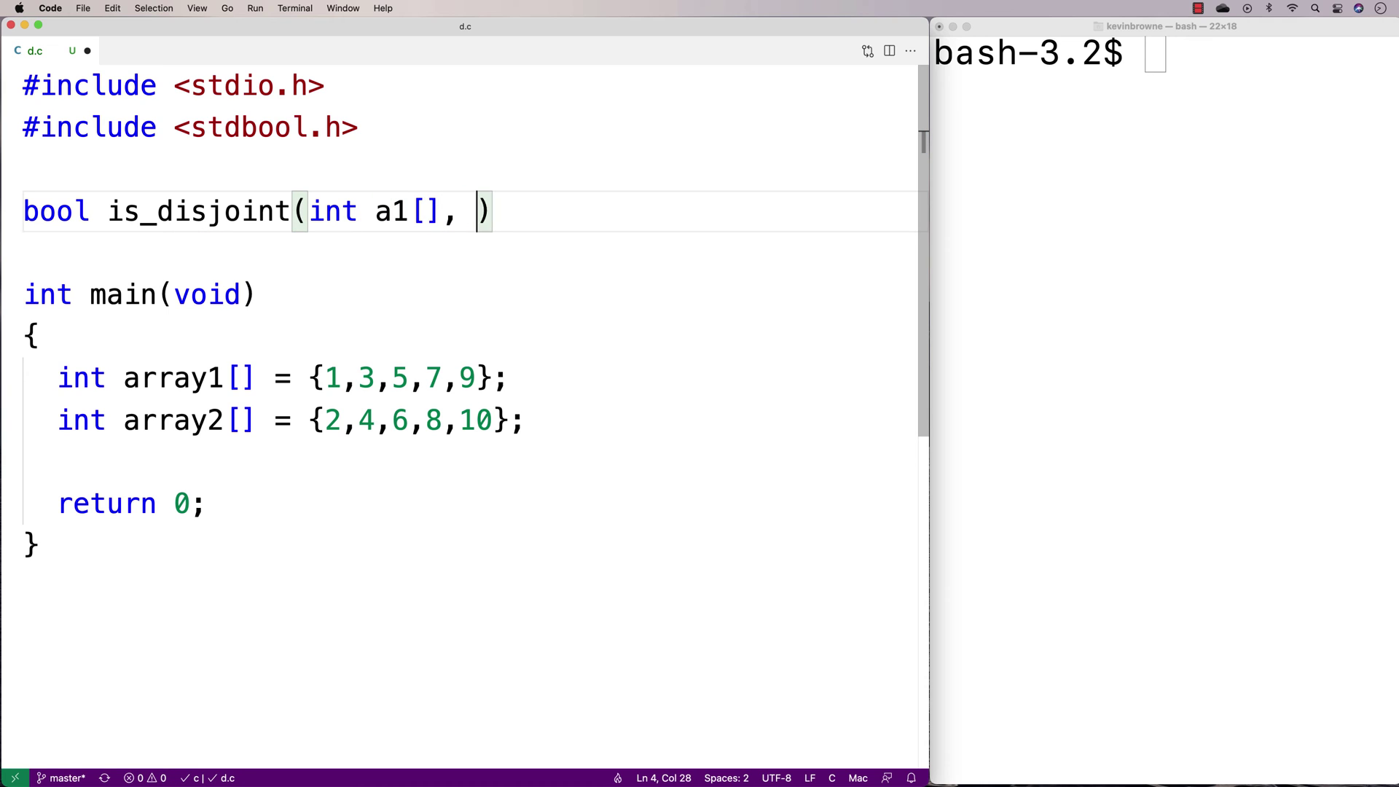
text(int l1, int)
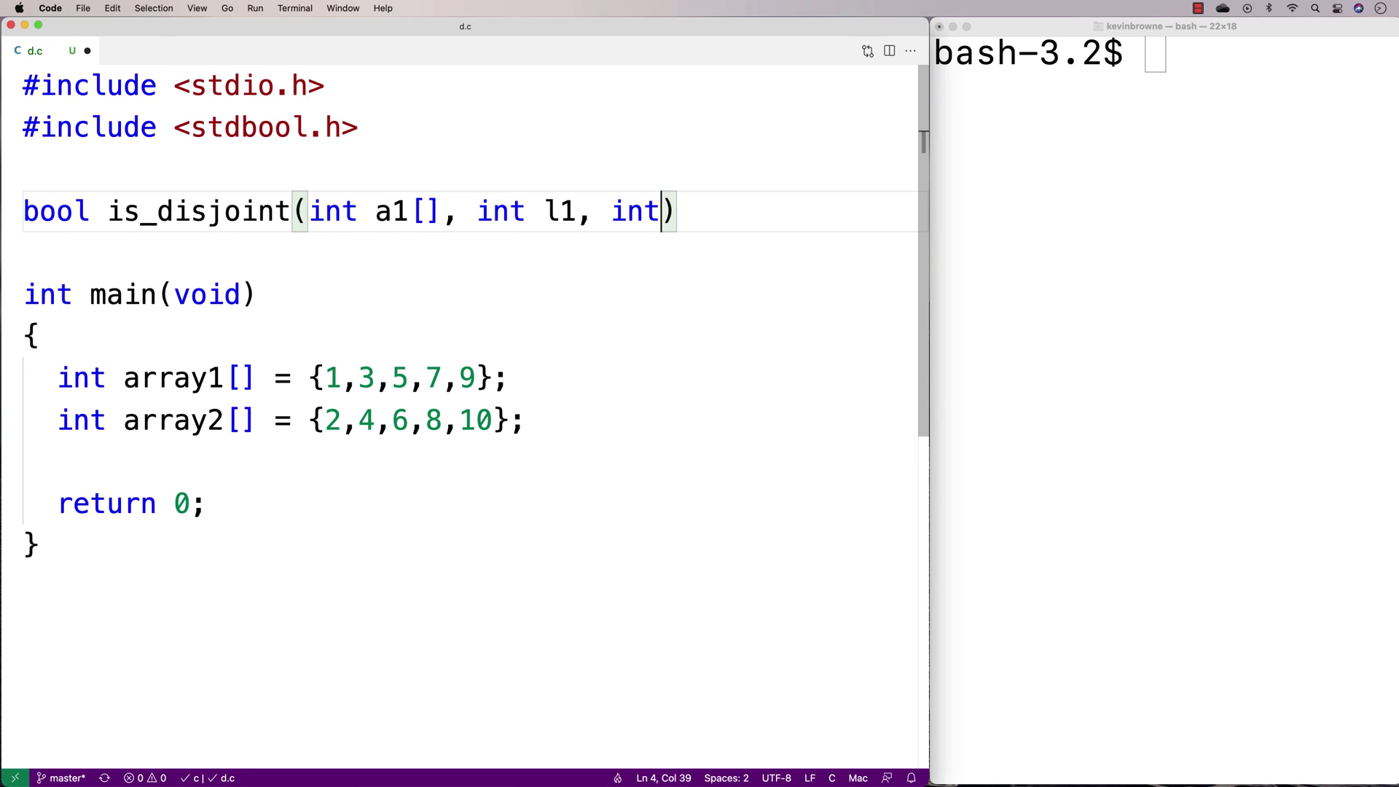
text( a2[], int )
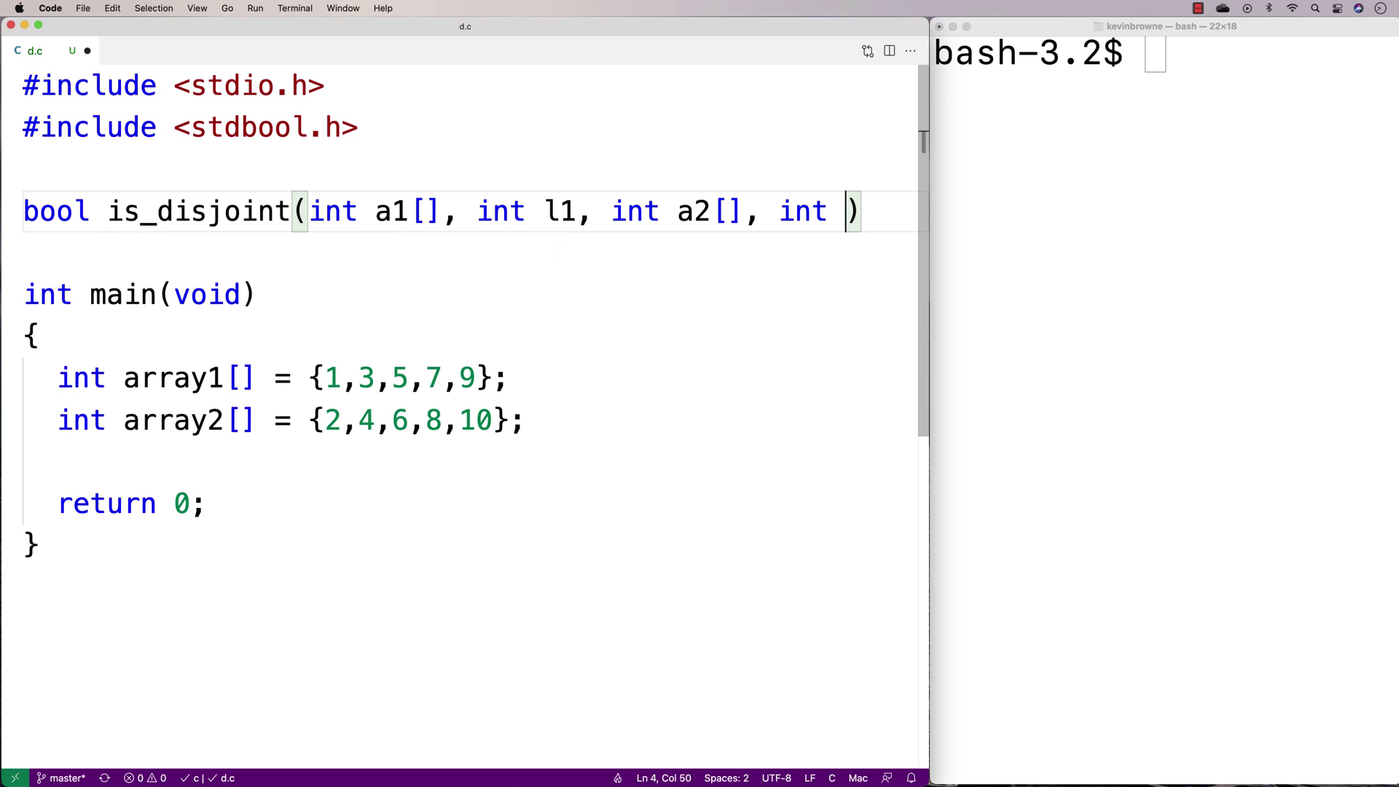
text(l2);)
key(super+s)
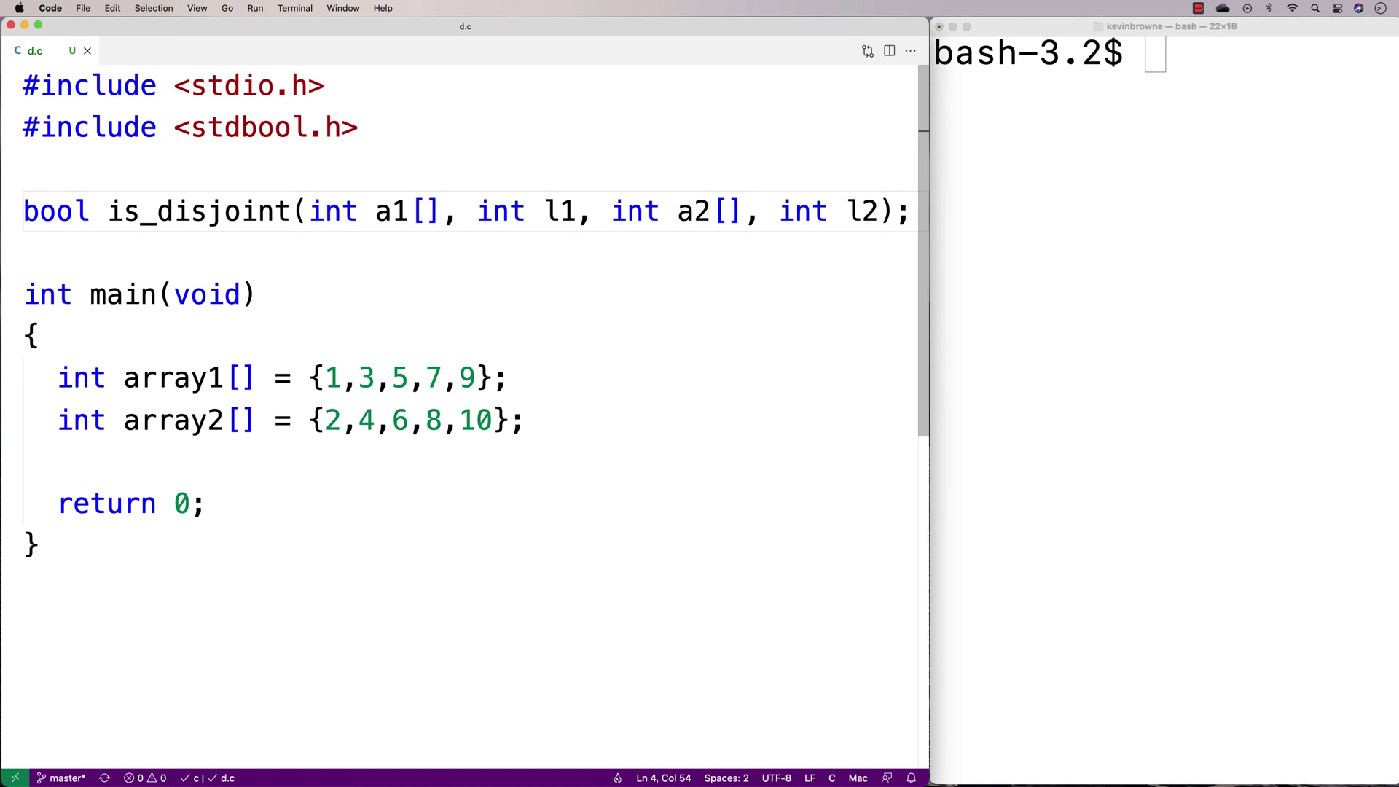
- Copy the is_disjoint prototype below main as a header without semicolon, with an empty braced body
triple_click(352, 214)
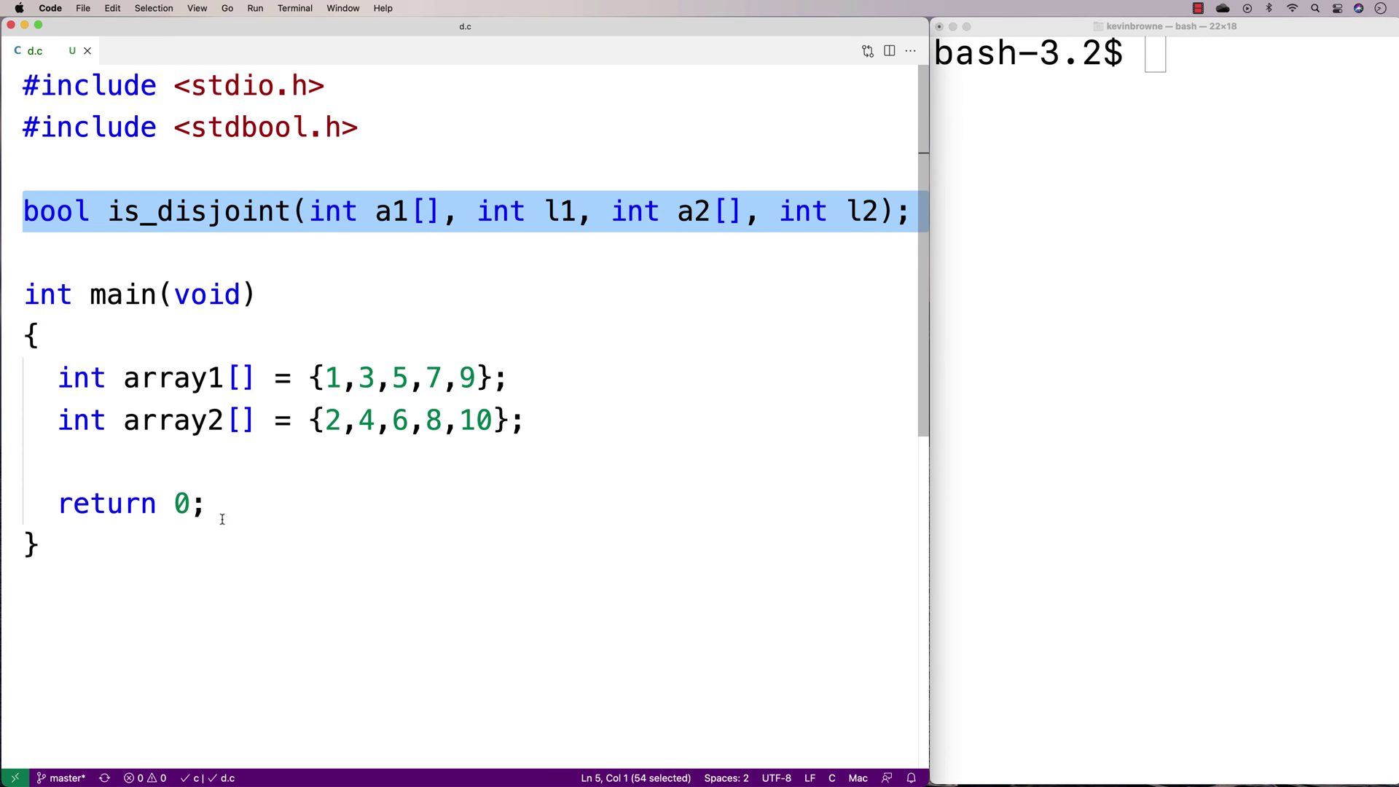
key(super+c)
click(188, 556)
key(Return)
key(Return)
key(super+v)
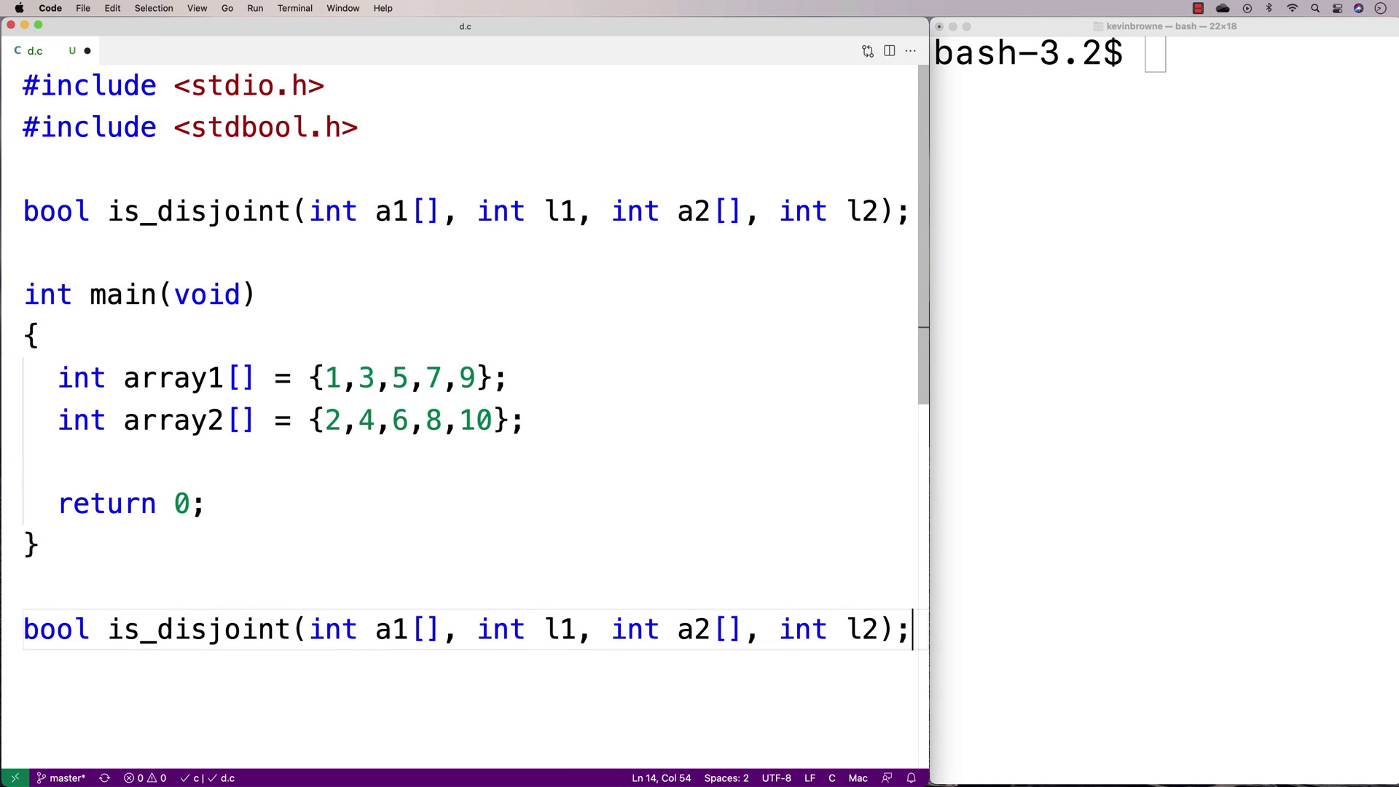
key(BackSpace)
key(BackSpace)
key(Return)
text({)
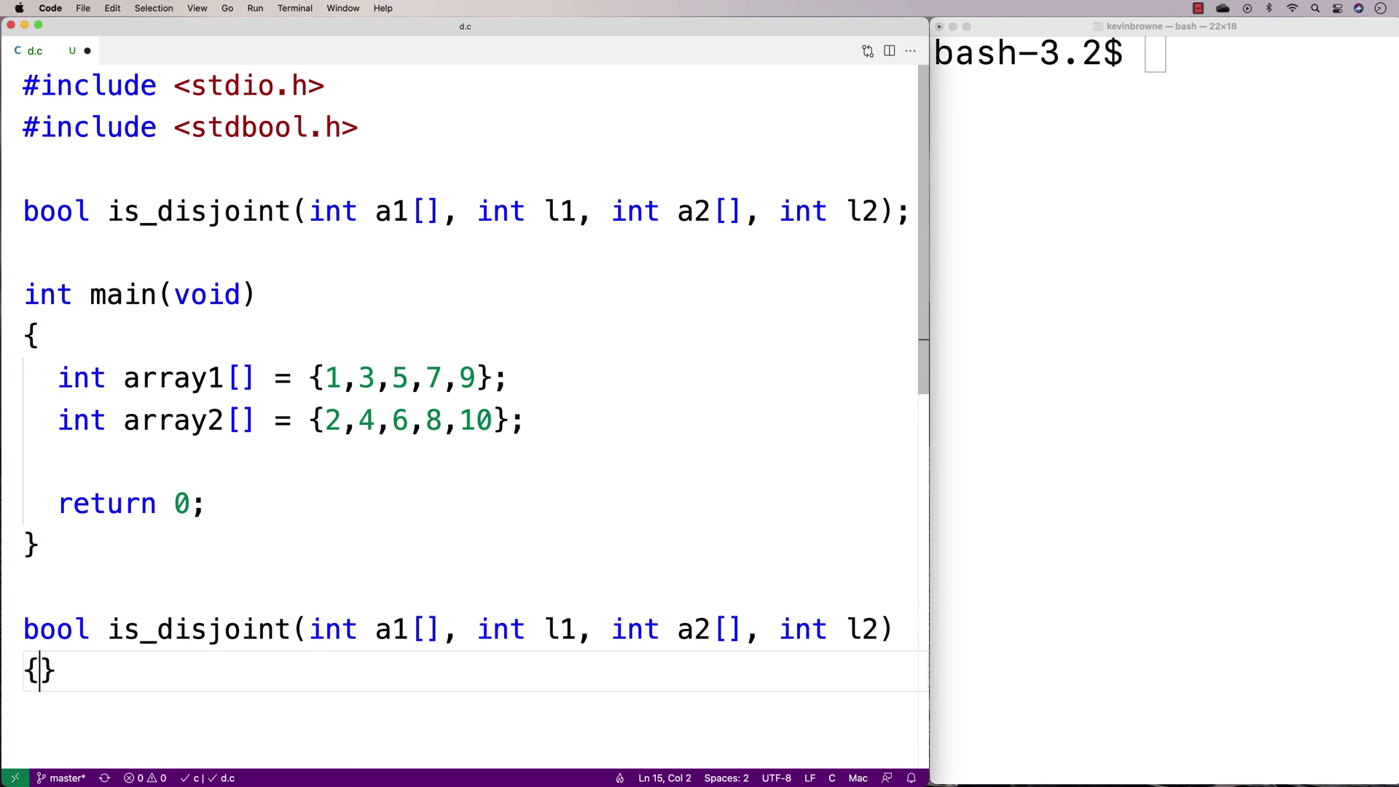
key(Return)
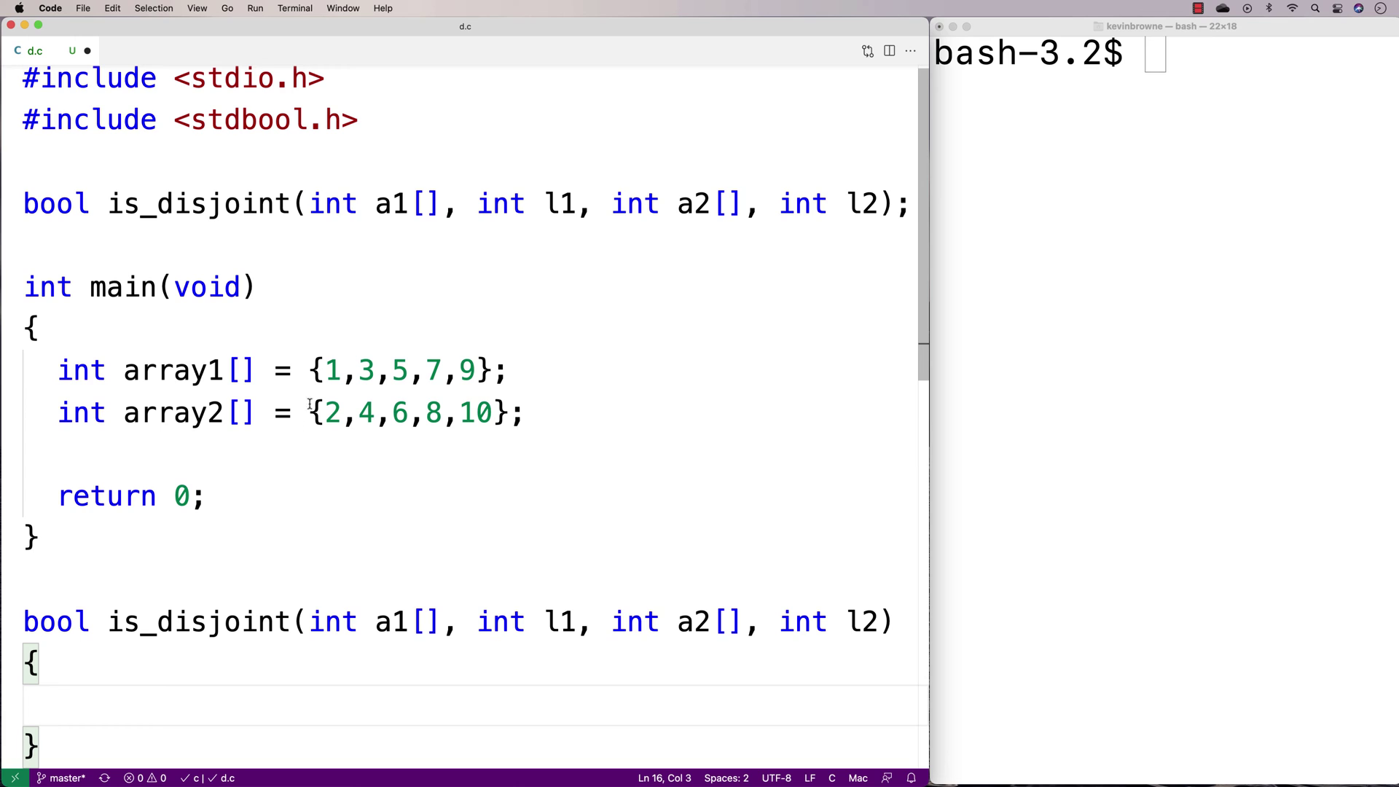
click(329, 370)
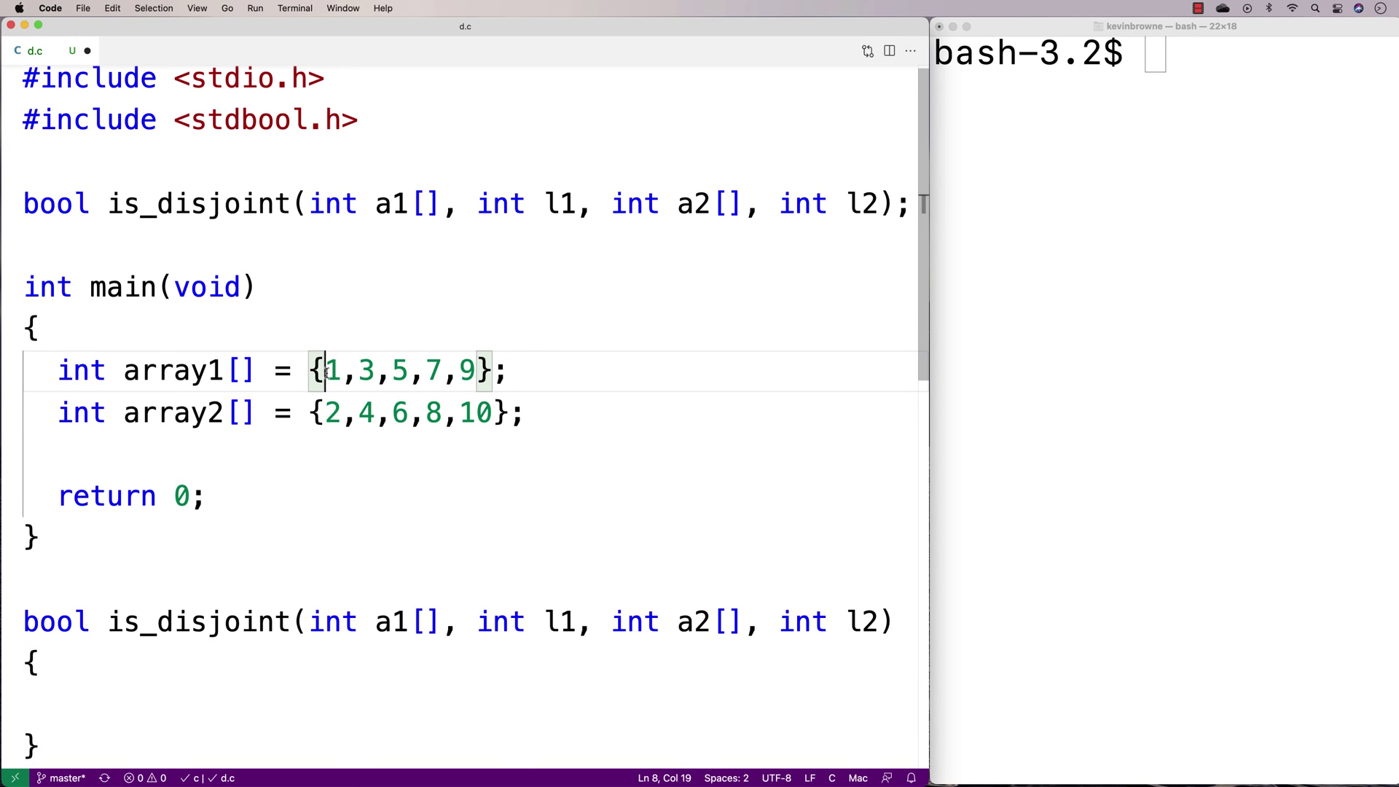
click(359, 369)
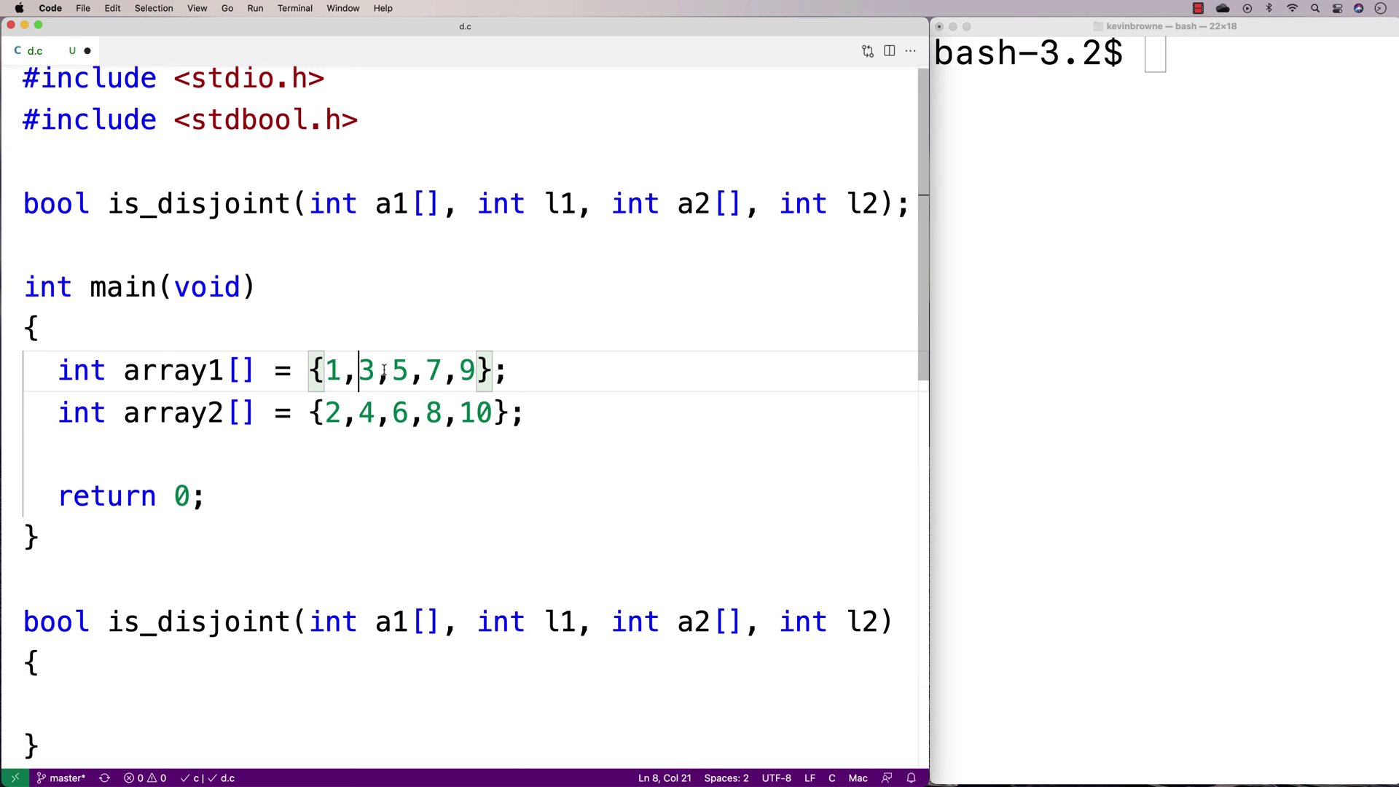
click(425, 371)
click(328, 371)
click(324, 413)
key(Right)
key(Right)
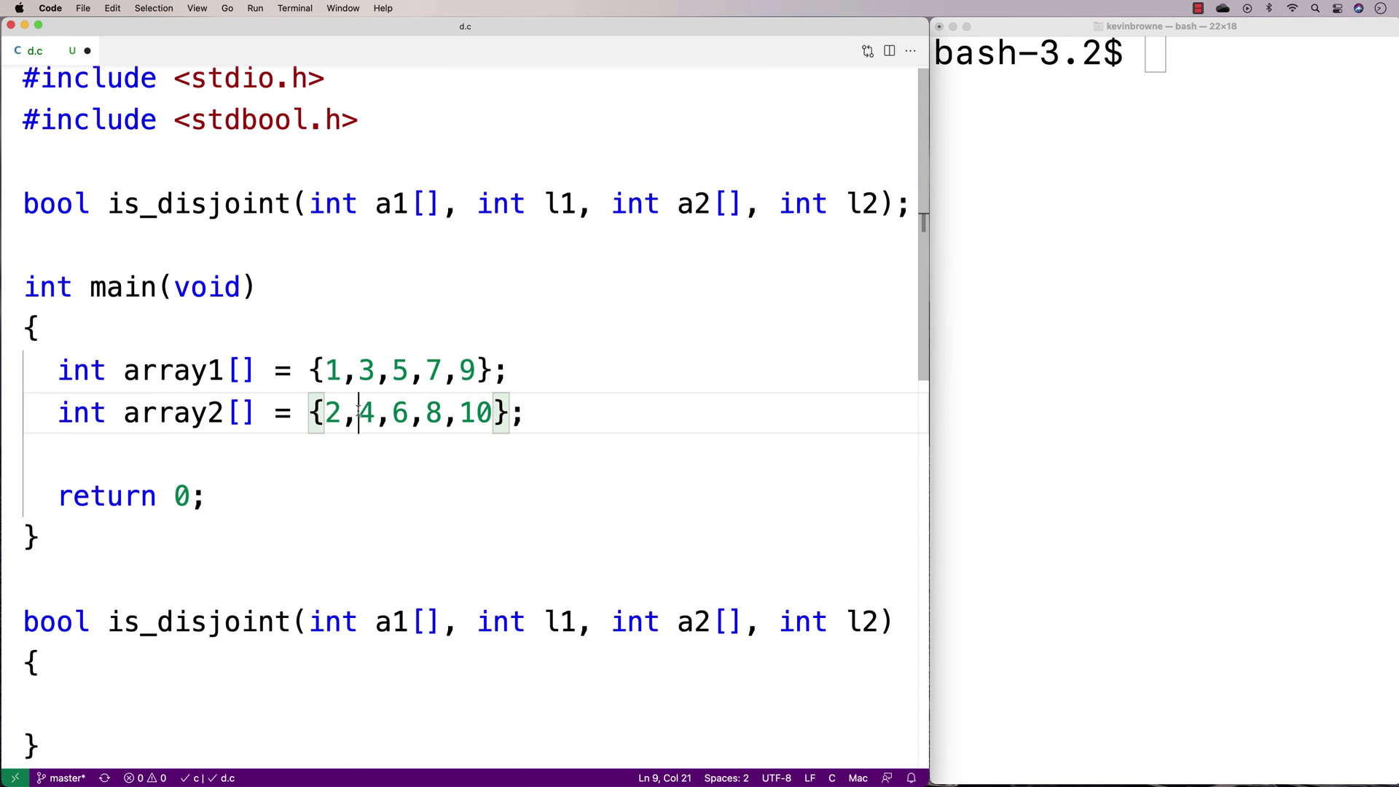
key(Right)
key(Right)
key(Right)
key(Right)
key(Right)
key(Right)
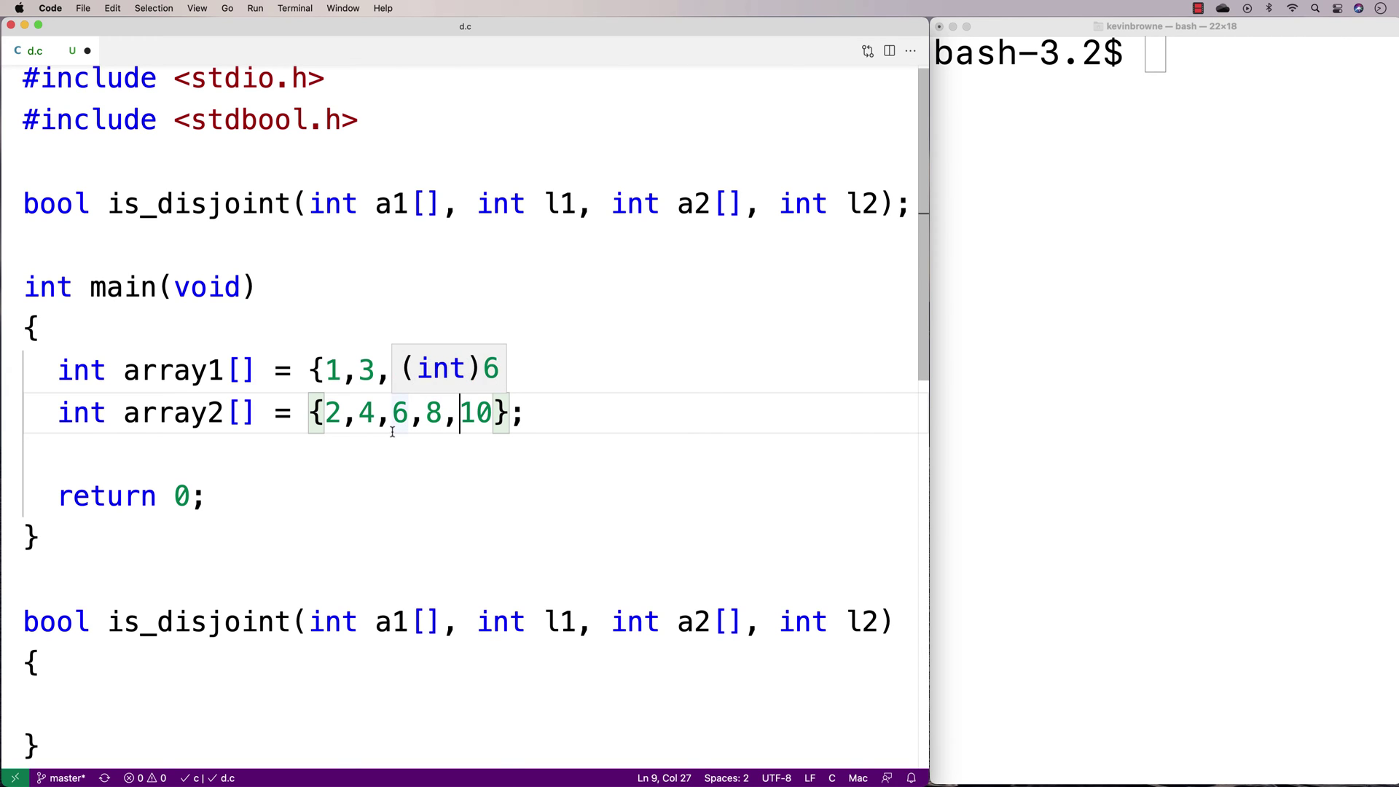
click(290, 446)
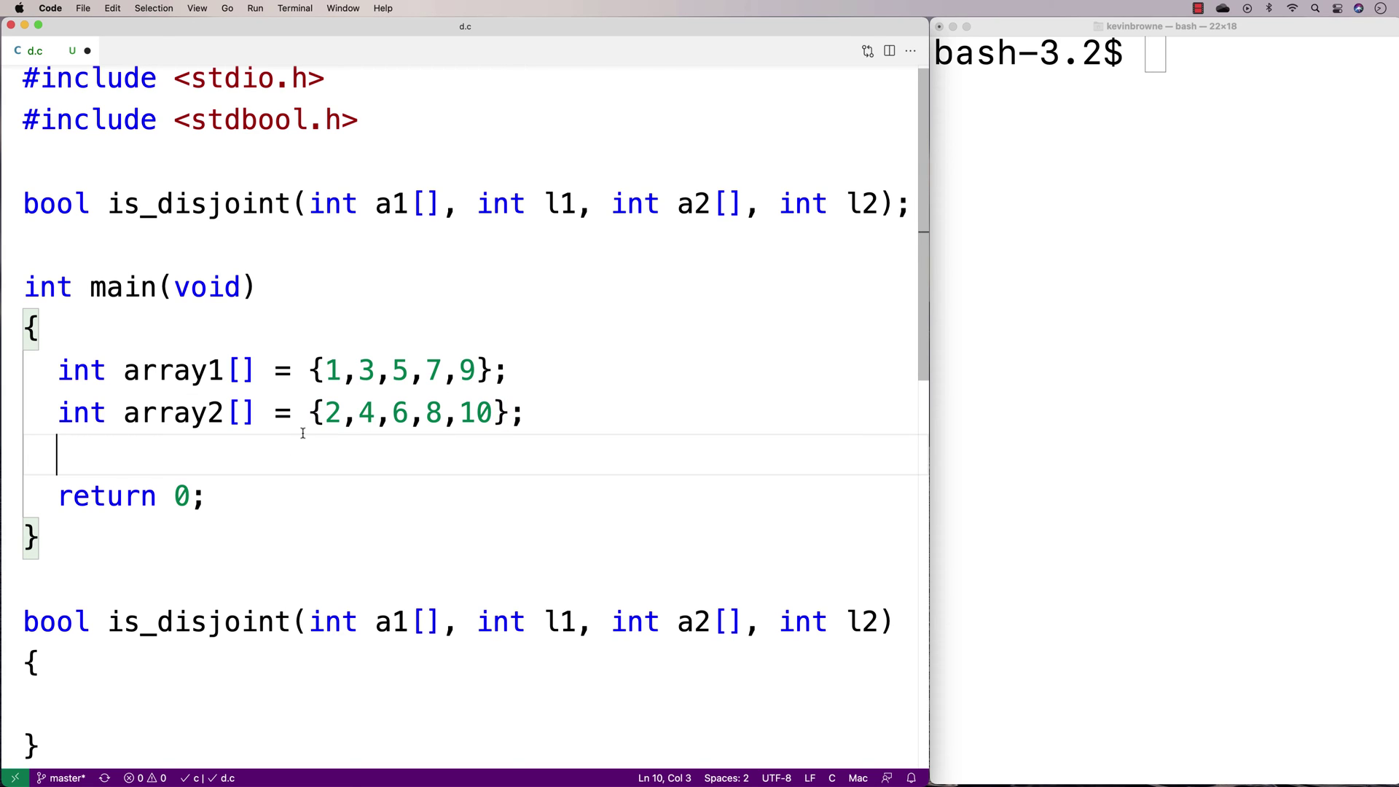
drag(324, 372, 481, 371)
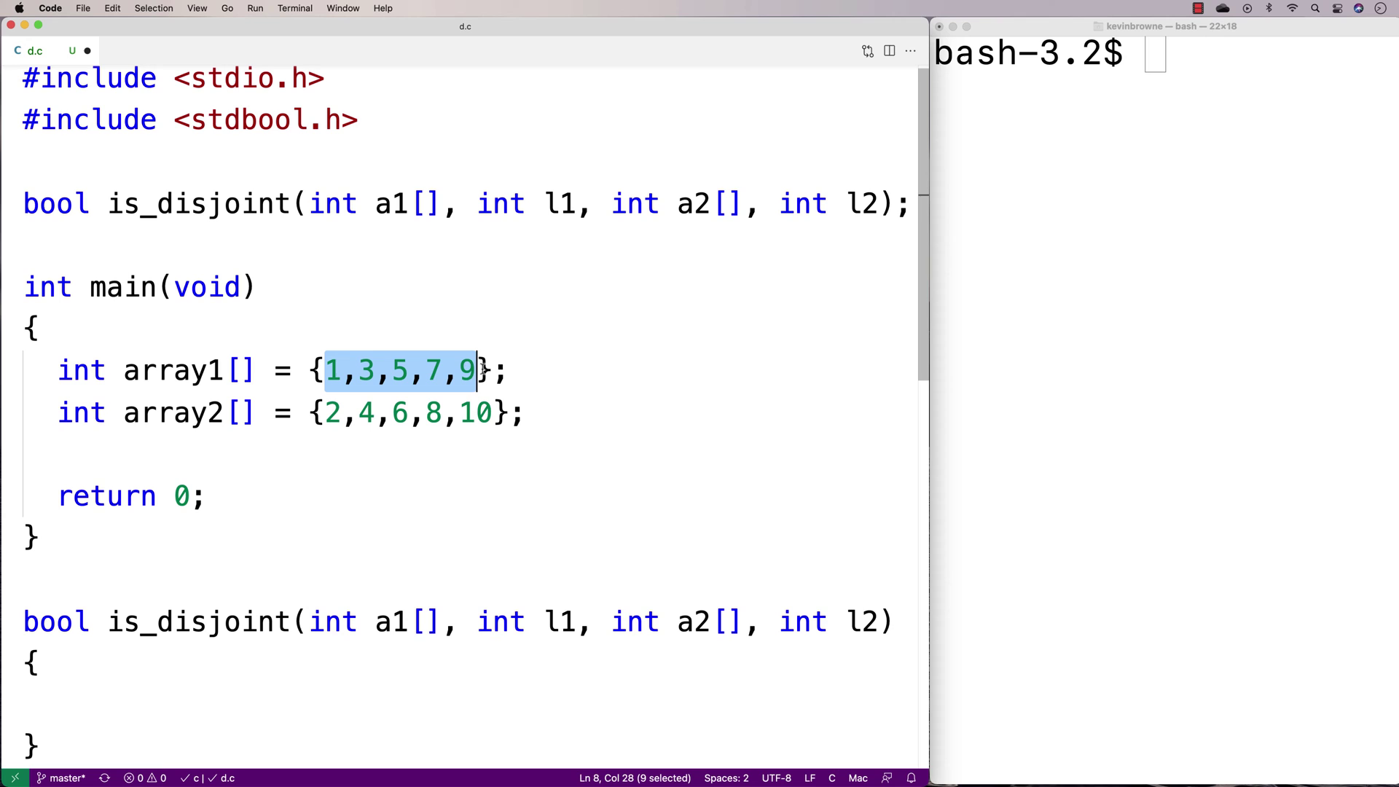
click(408, 373)
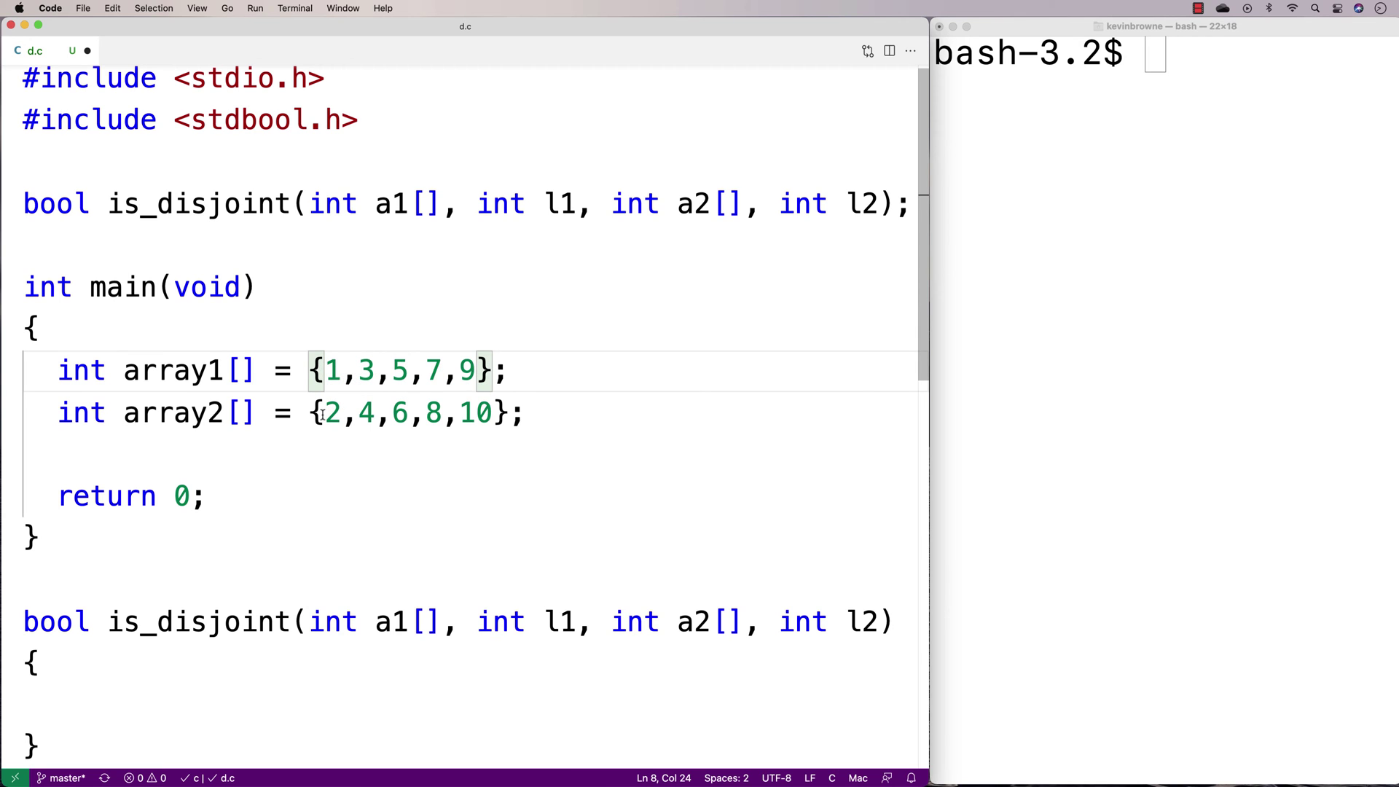
drag(326, 413, 494, 413)
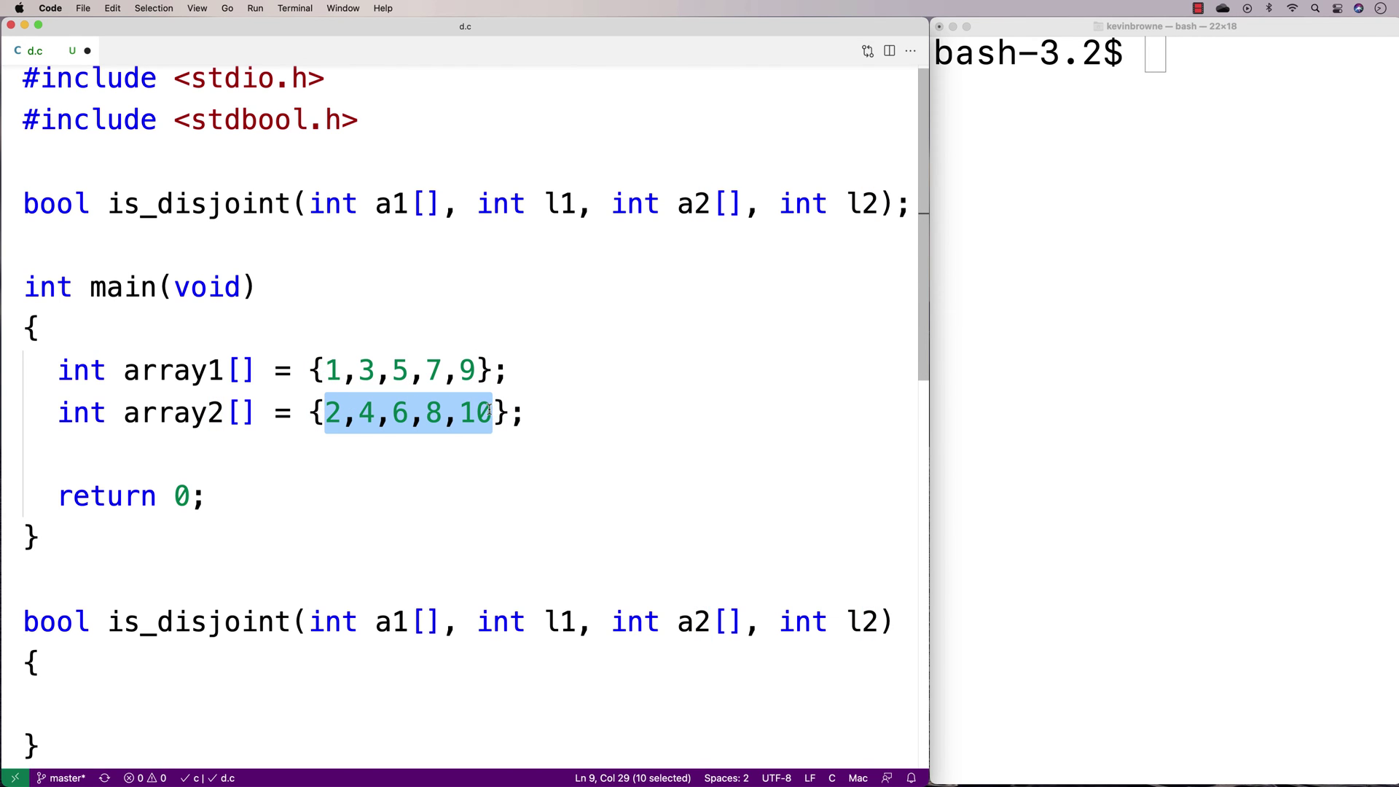
click(363, 448)
drag(326, 371, 426, 372)
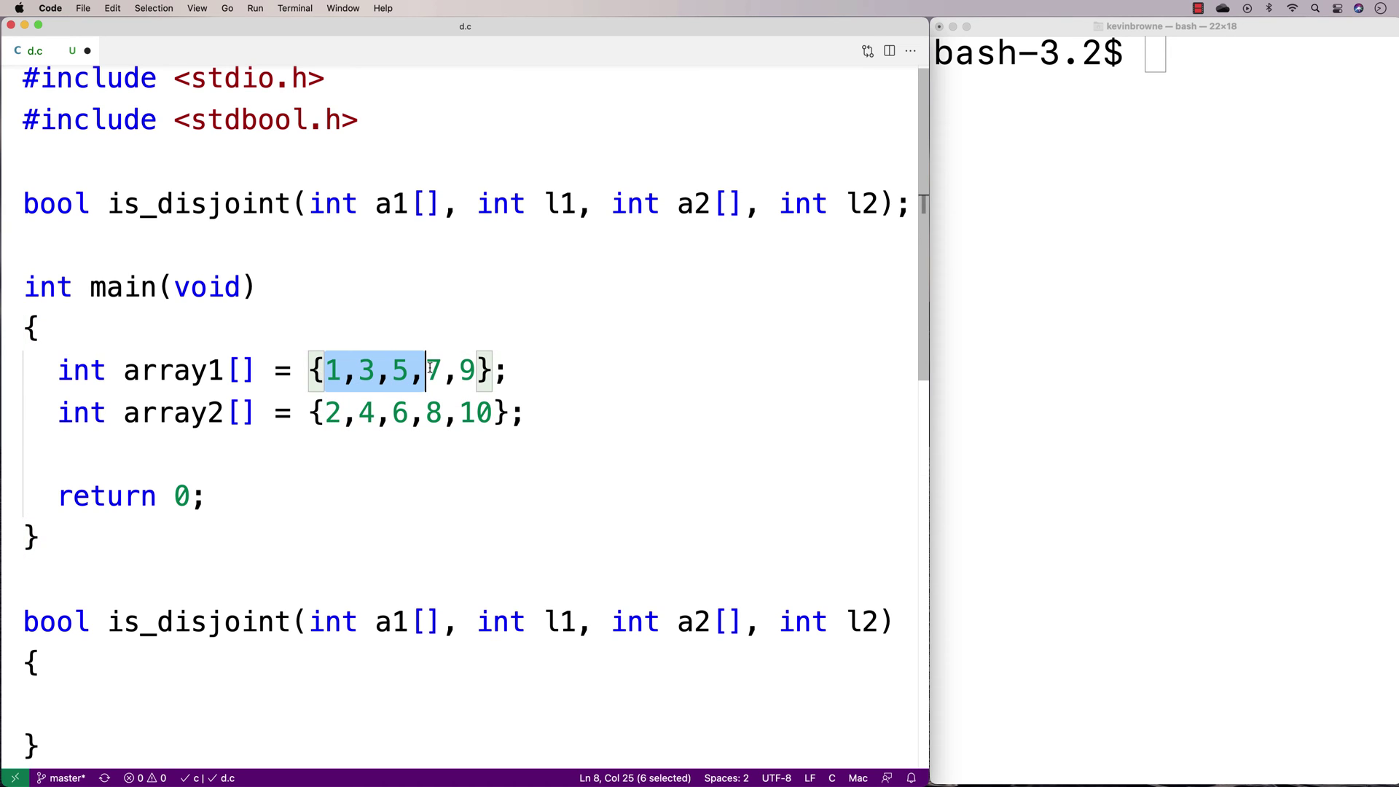
drag(325, 412, 443, 412)
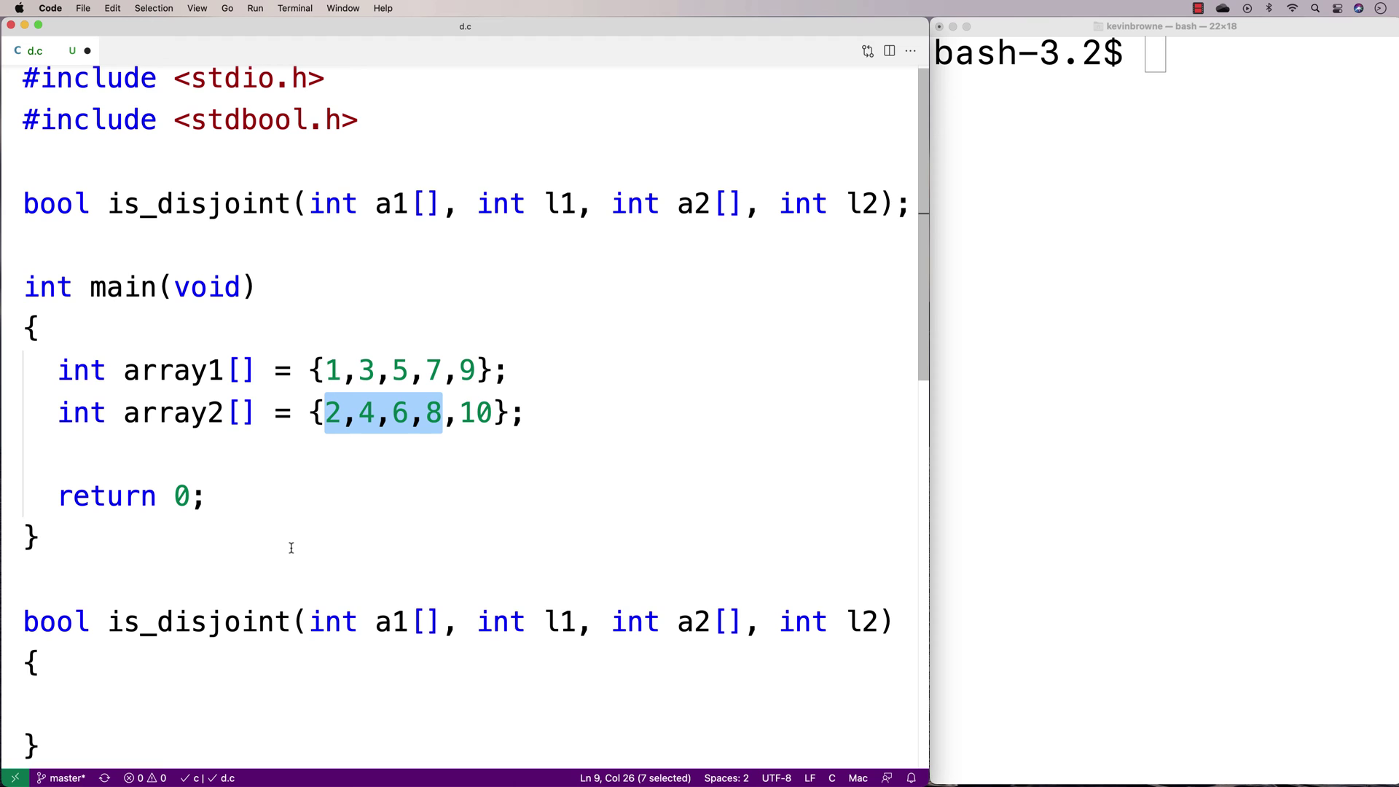
- Write nested loops over l1 and l2 returning false when a1[i] == a2[j], then begin a return line
click(148, 652)
key(Return)
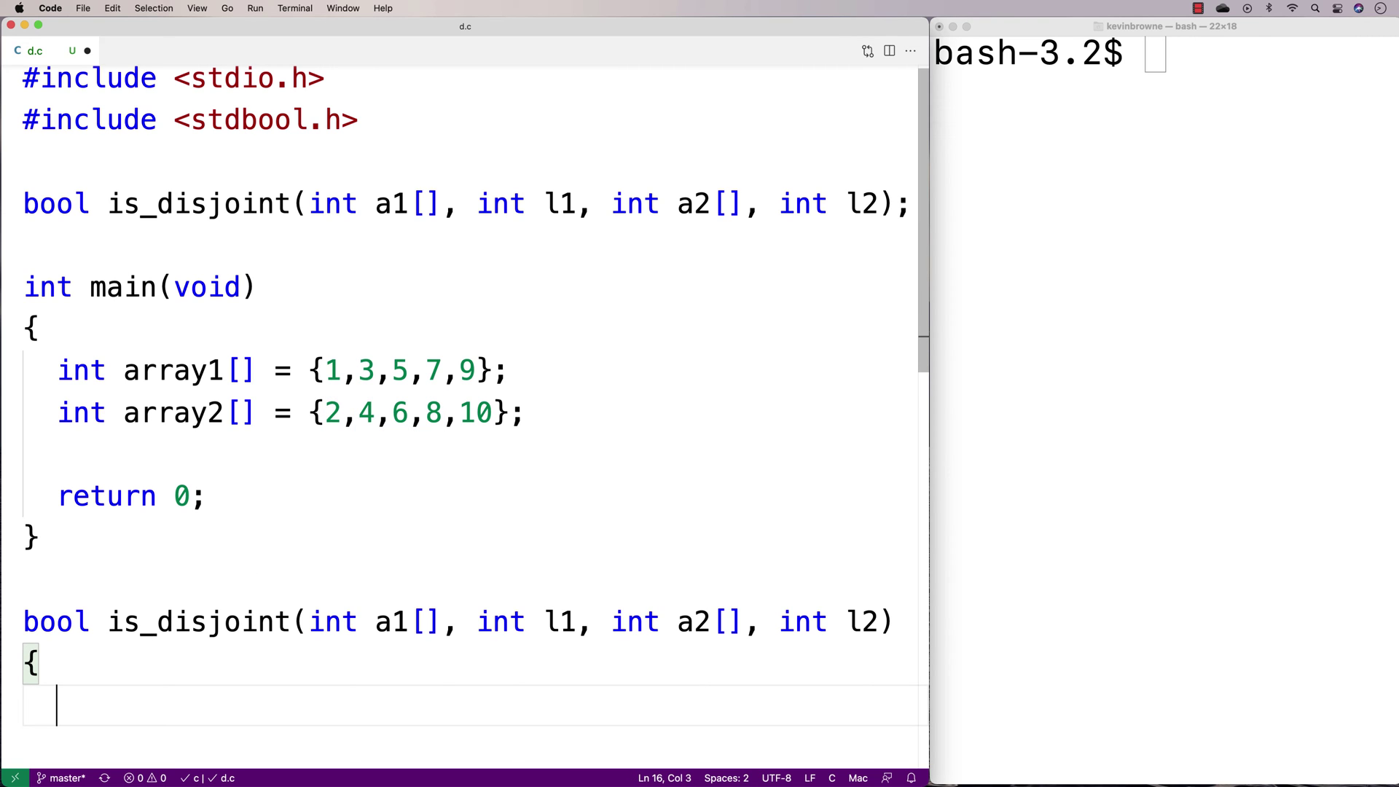
text(for)
scroll(148, 649, down, 1)
scroll(149, 649, down, 1)
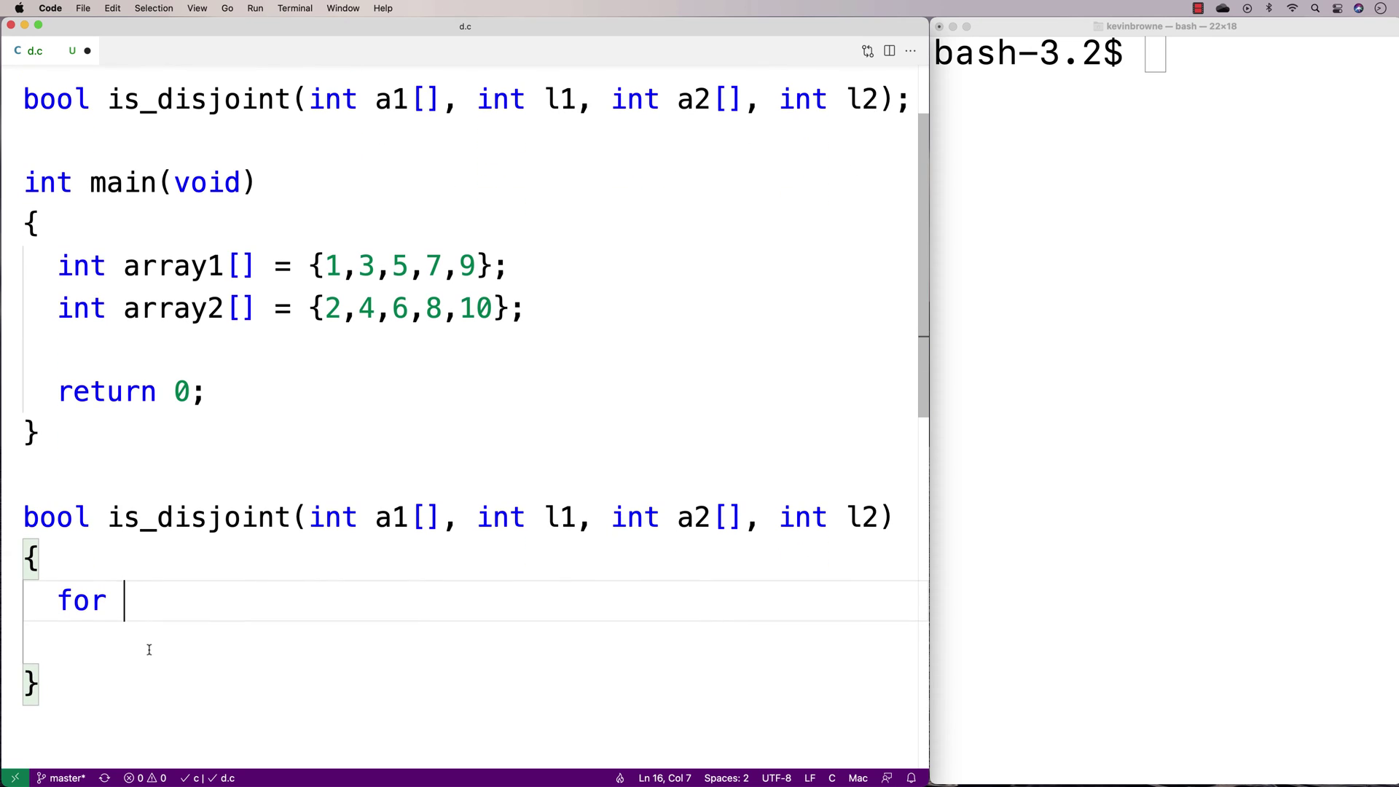
text((int i k)
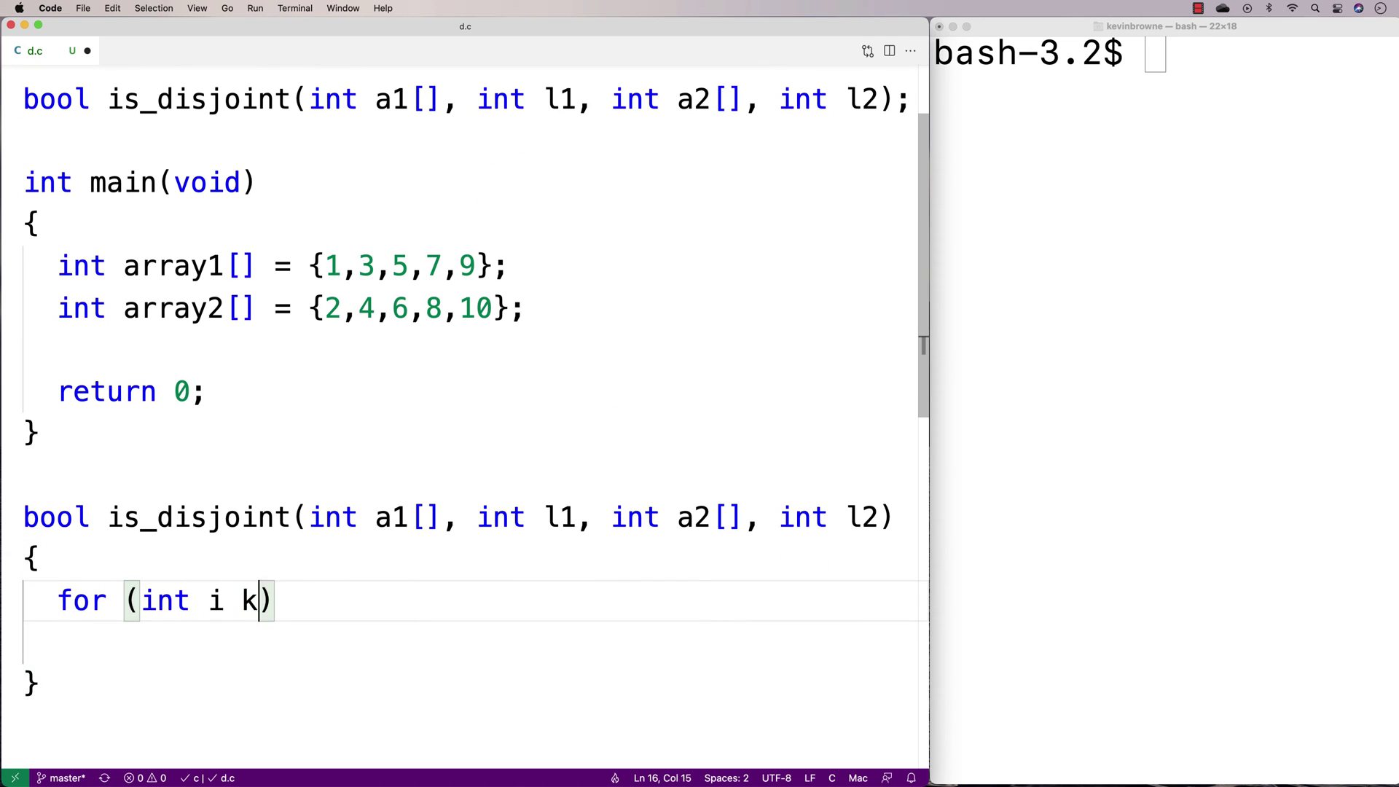
key(BackSpace)
text(= 0; i < )
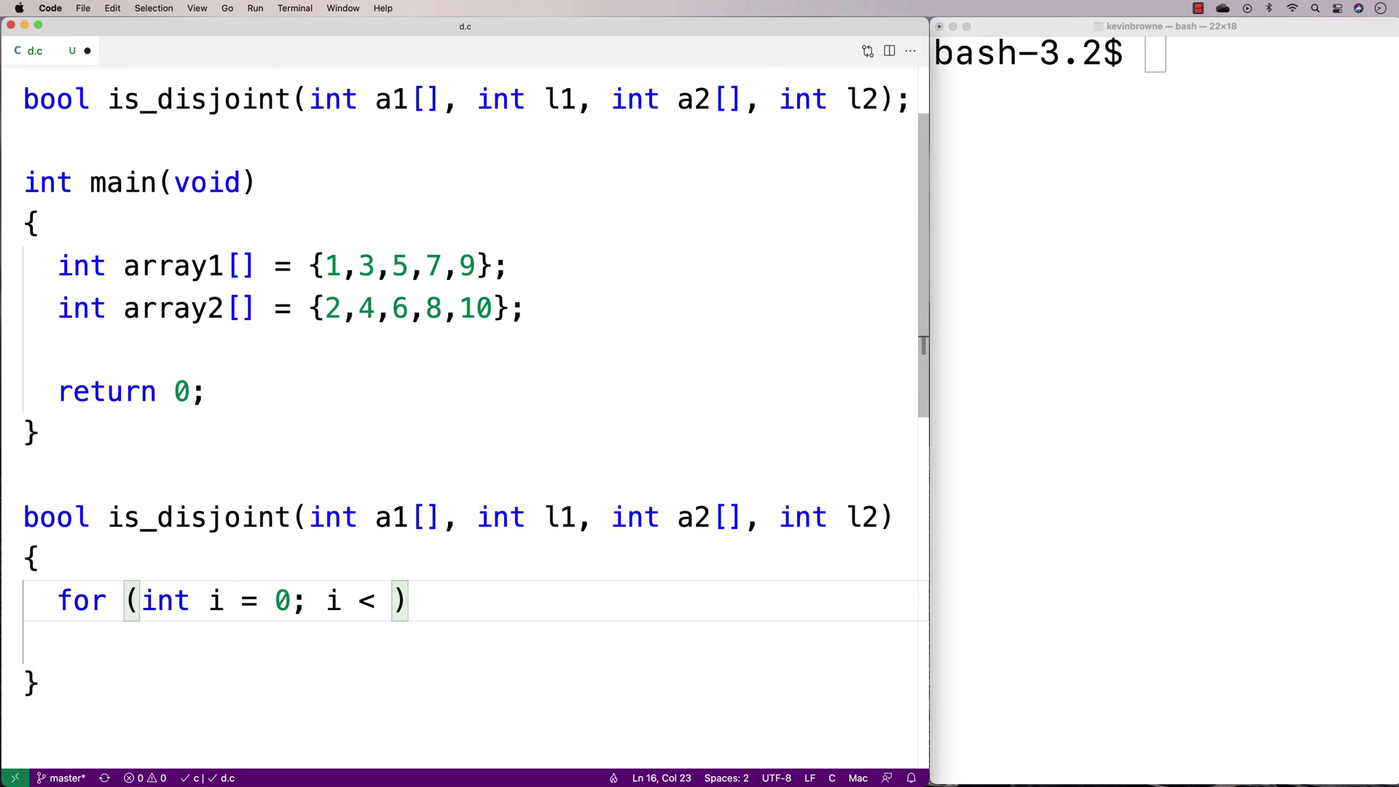
text(l1; )
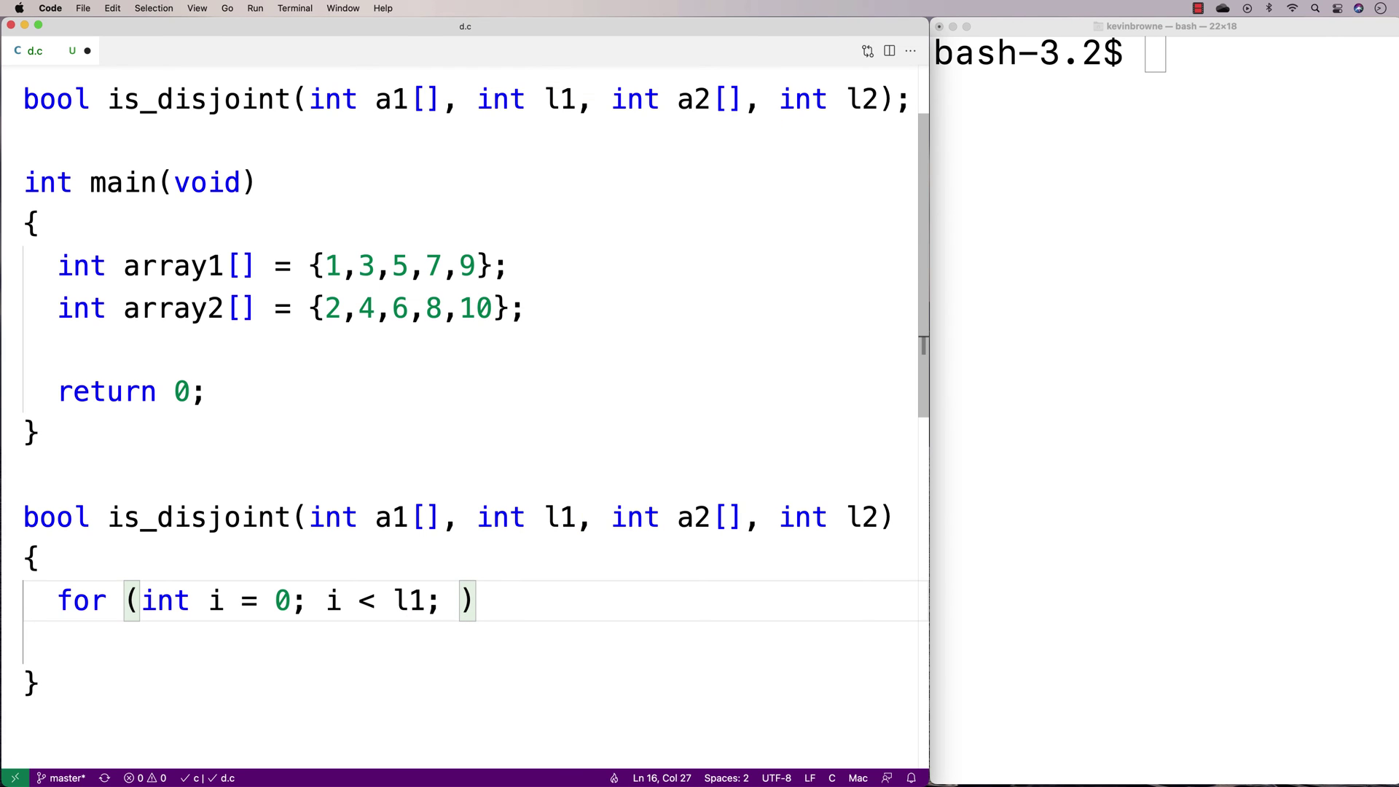
text(i++))
key(Return)
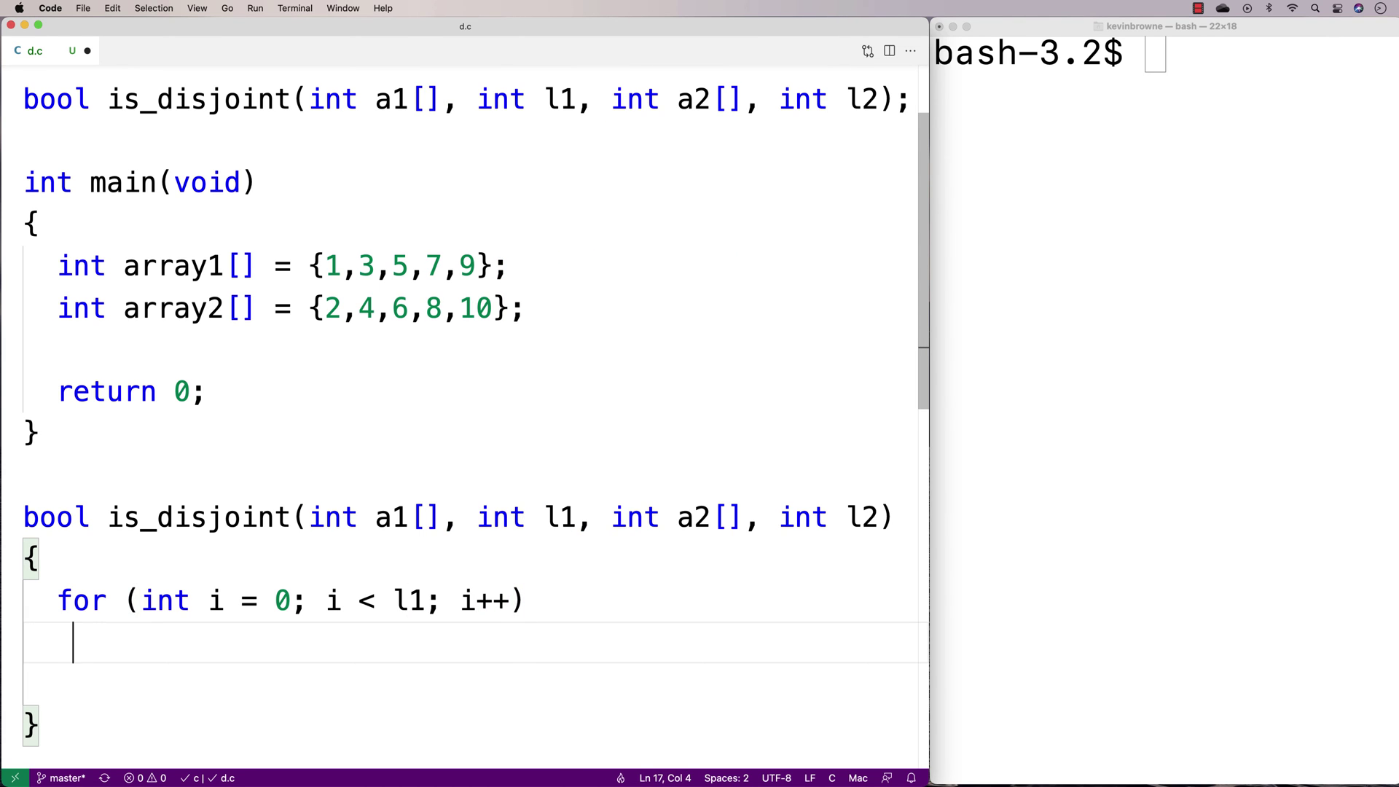
text(for (int j )
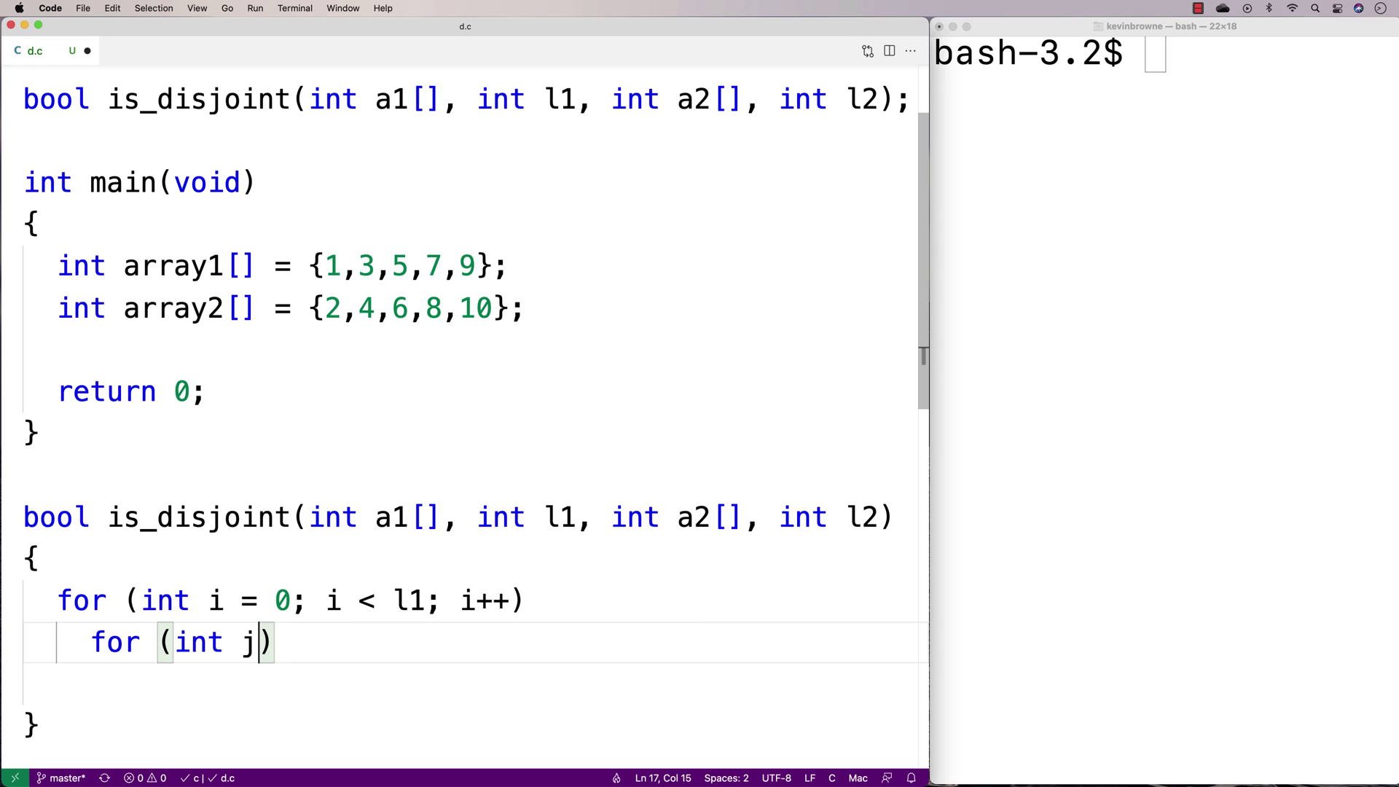
text(= 0; j )
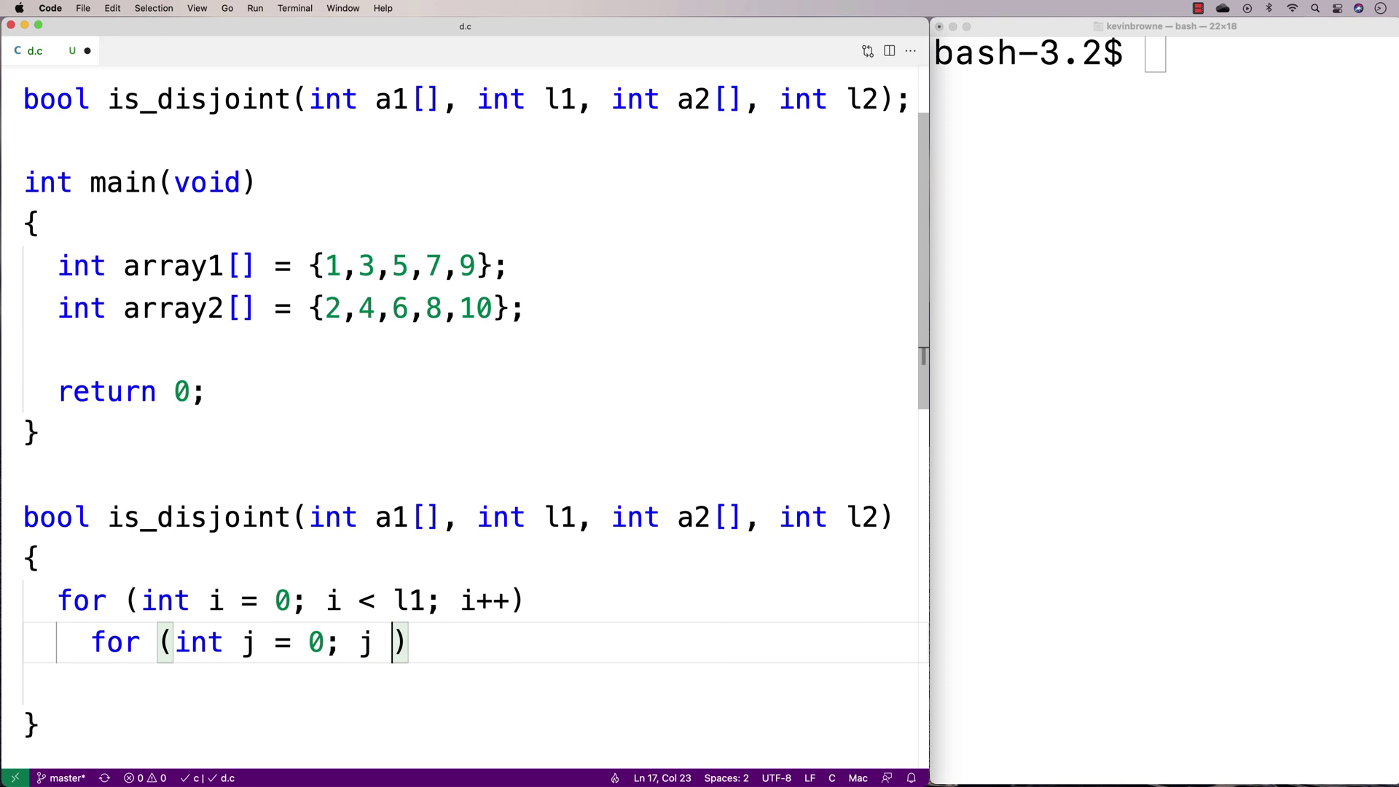
text(< l2; k)
key(BackSpace)
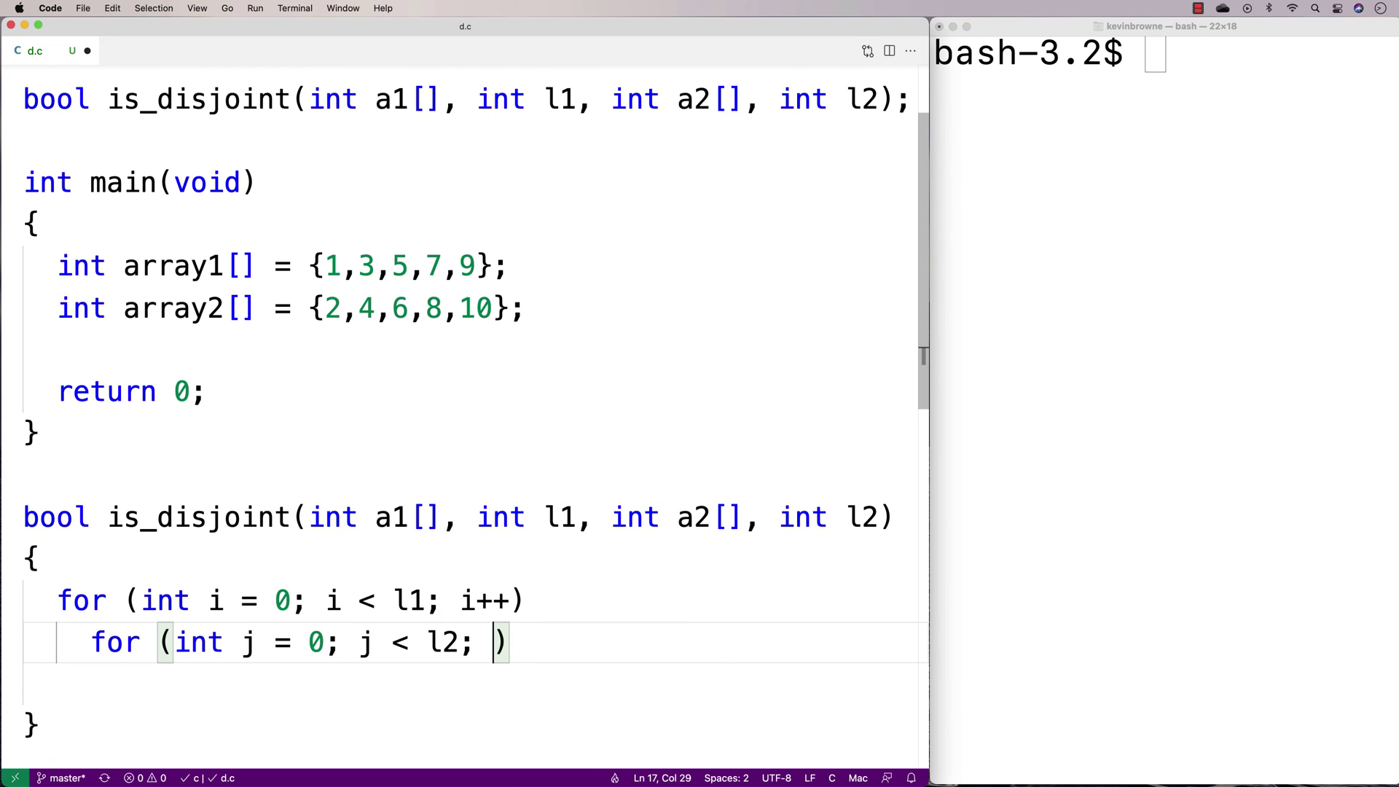
text(j++))
key(Return)
text(if )
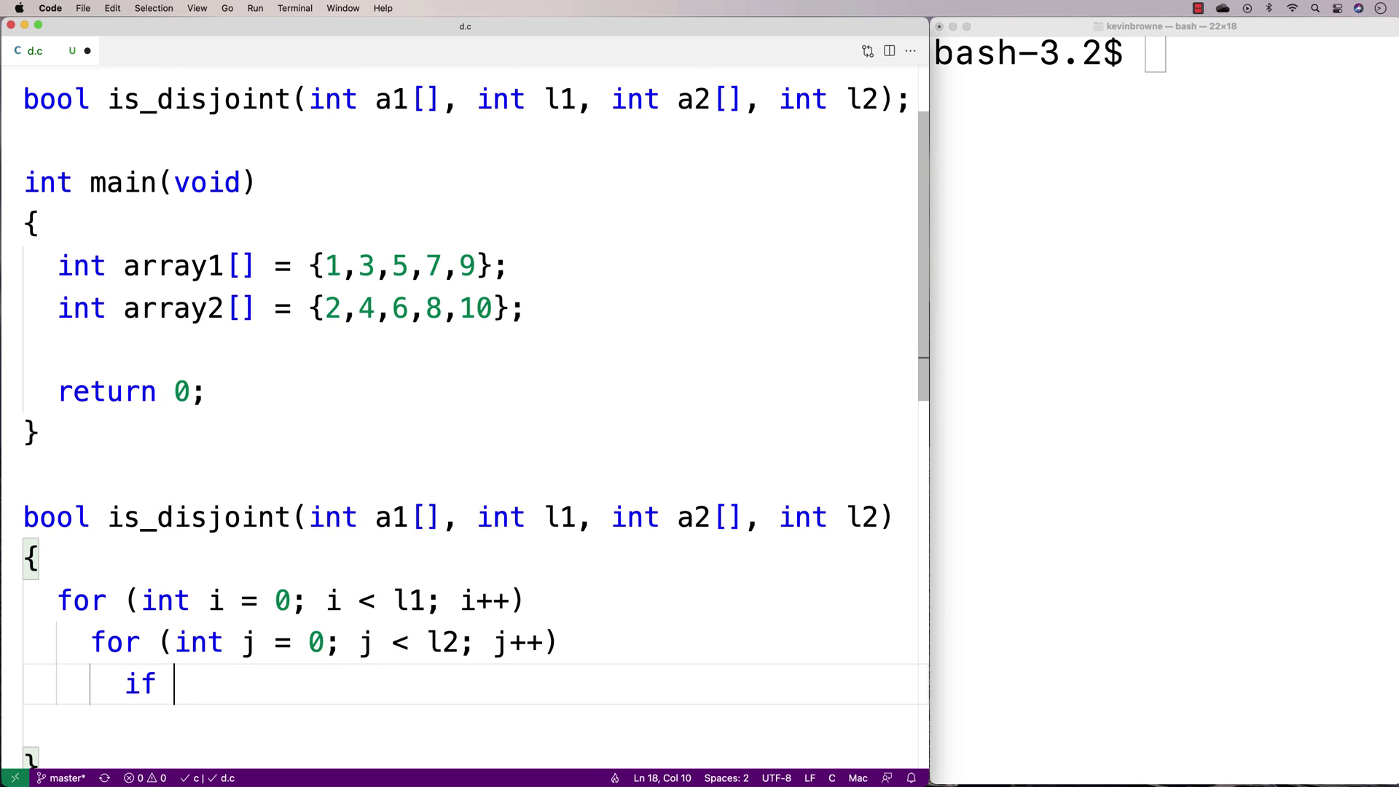
text((a1[)
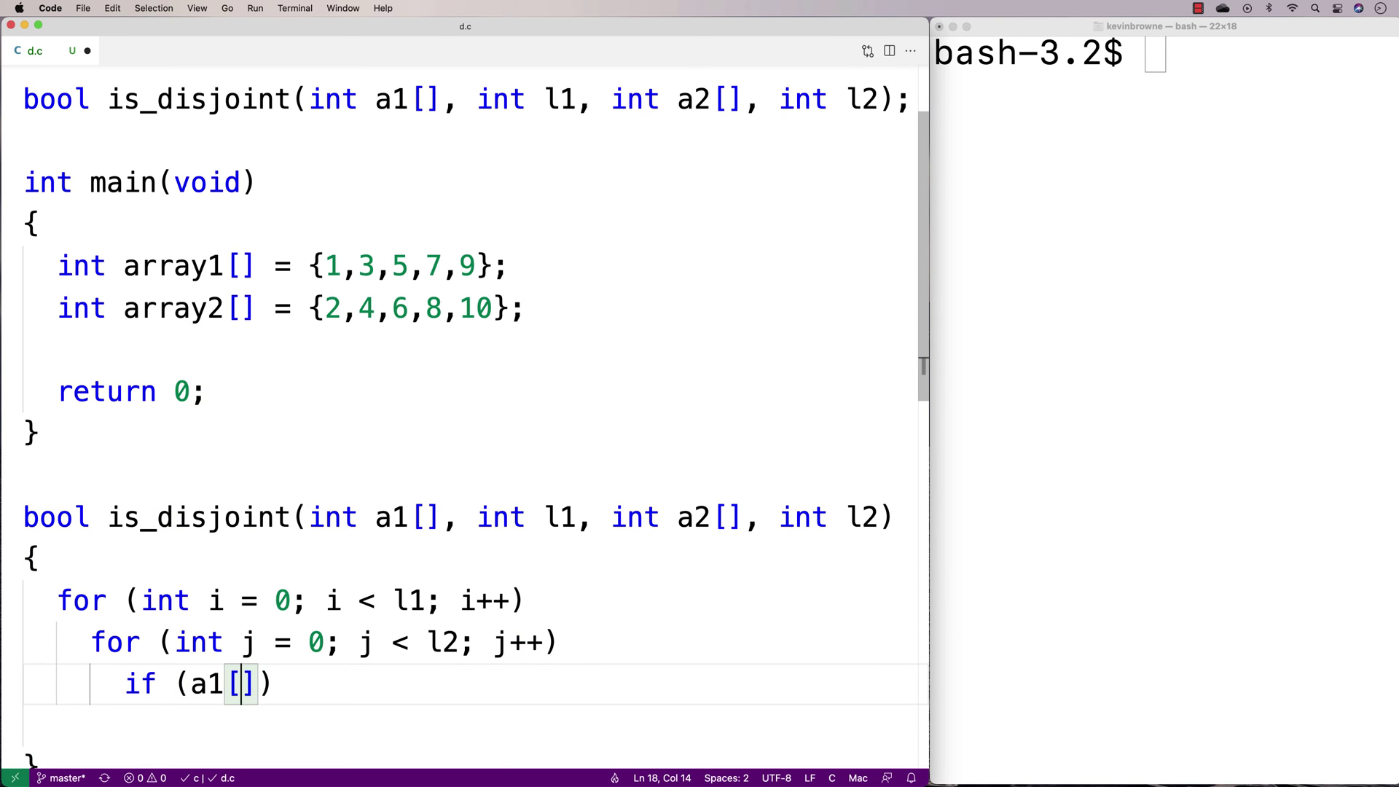
text(i] == a2)
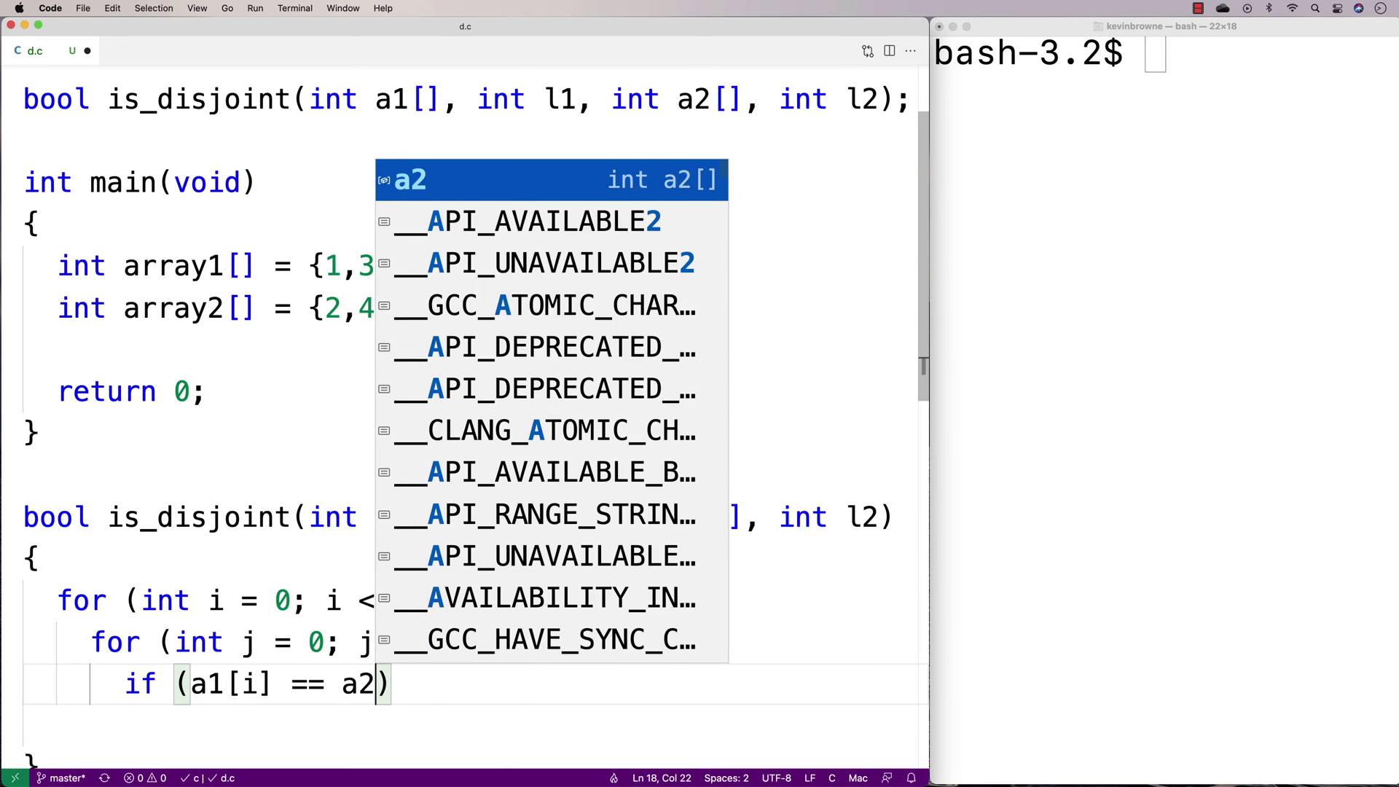
text([j]) )
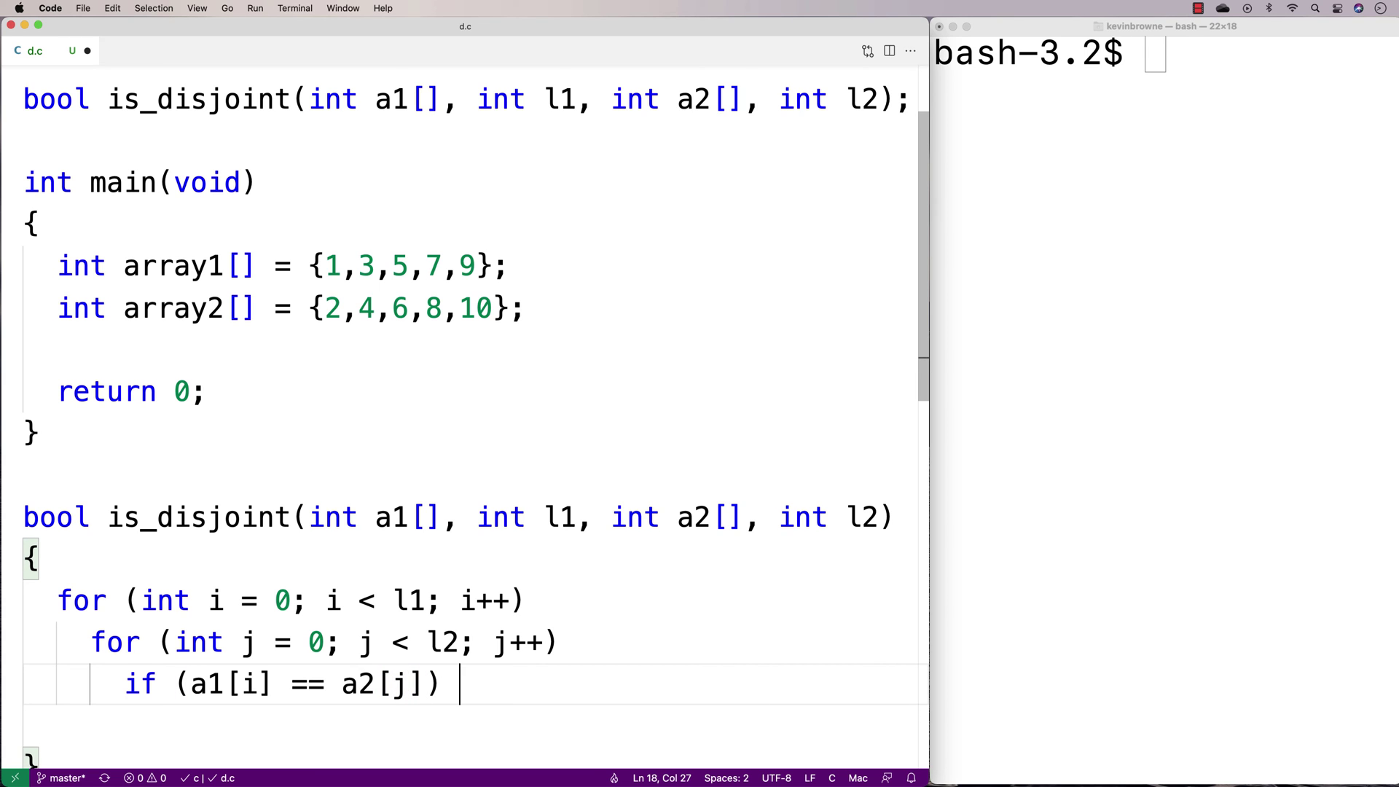
text(return false;)
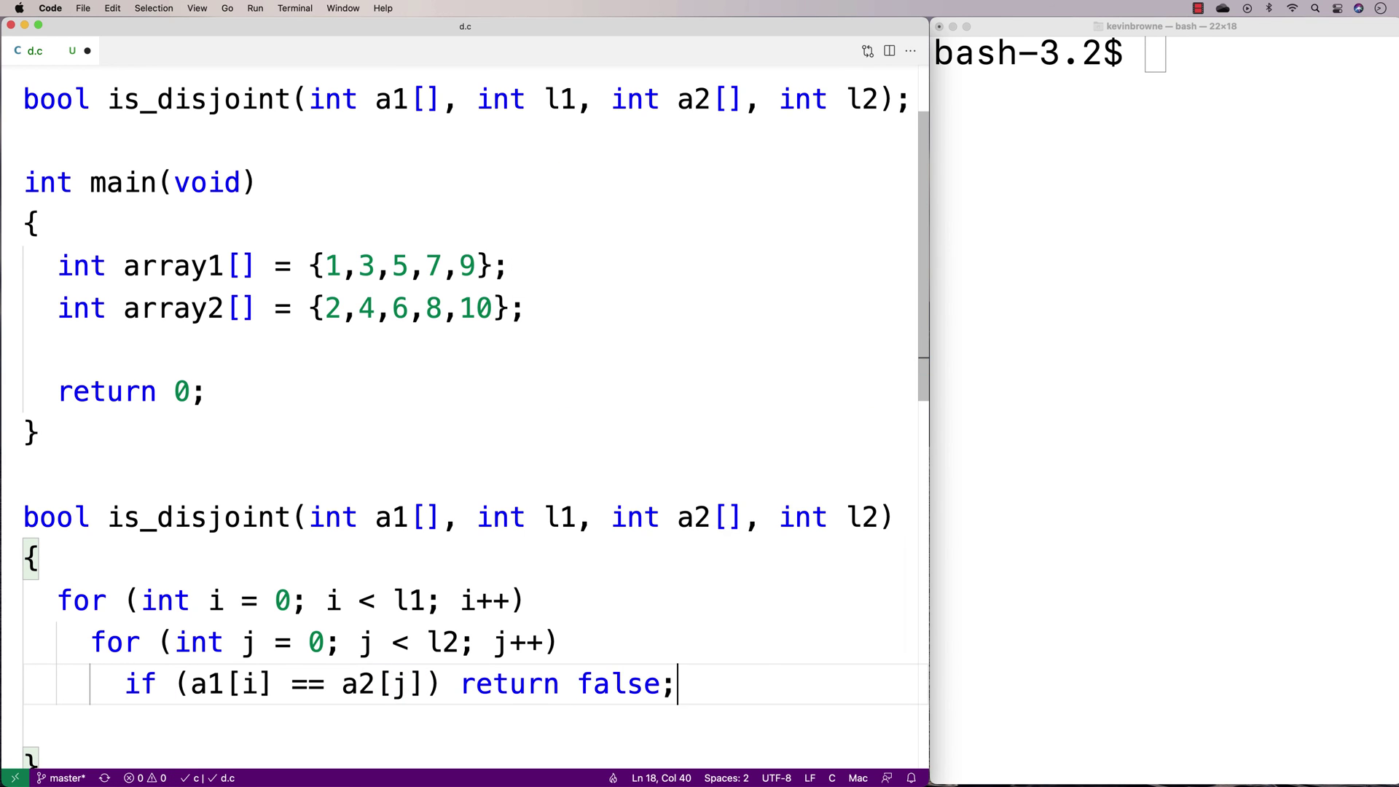
key(Return)
key(Return)
key(BackSpace)
key(BackSpace)
text(return)
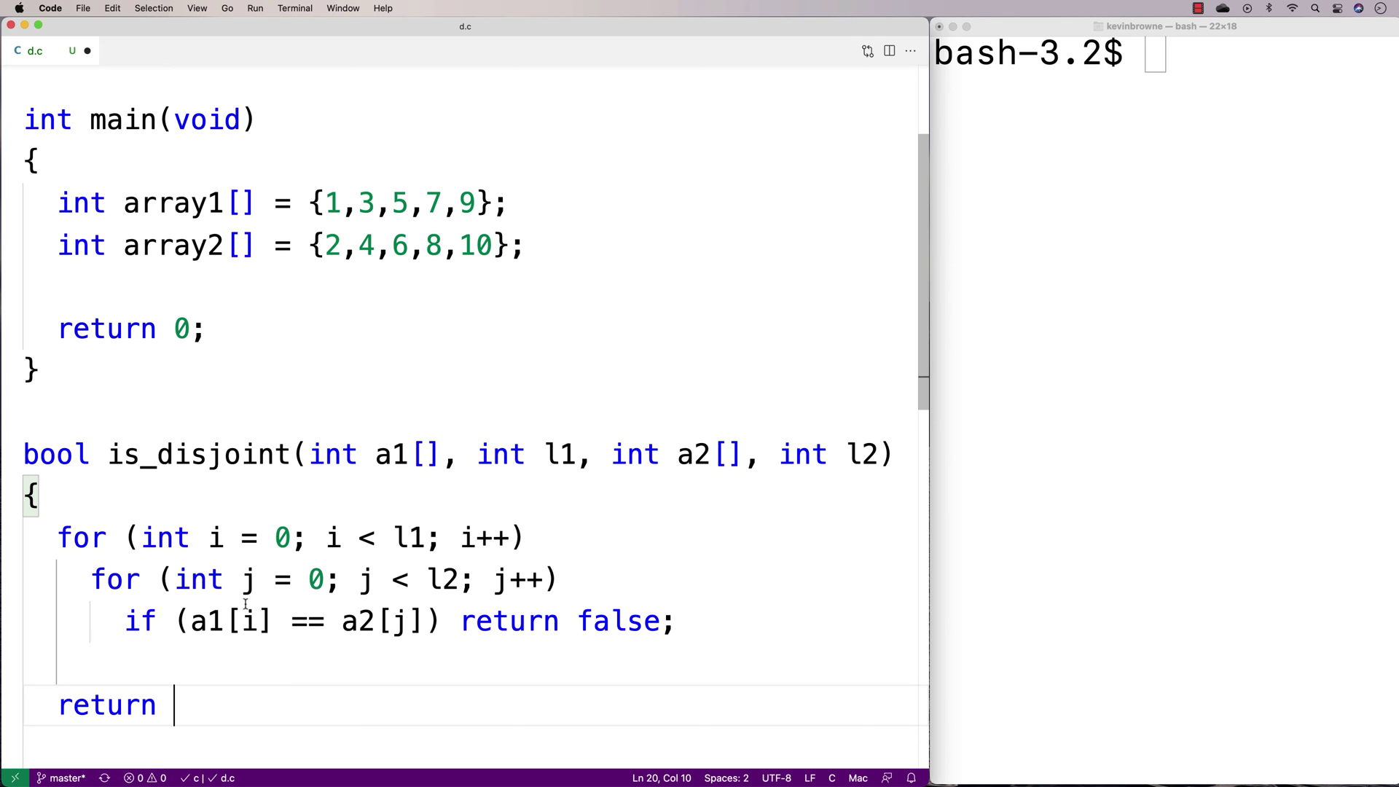
- Finish is_disjoint with return true; after the nested loops
triple_click(324, 537)
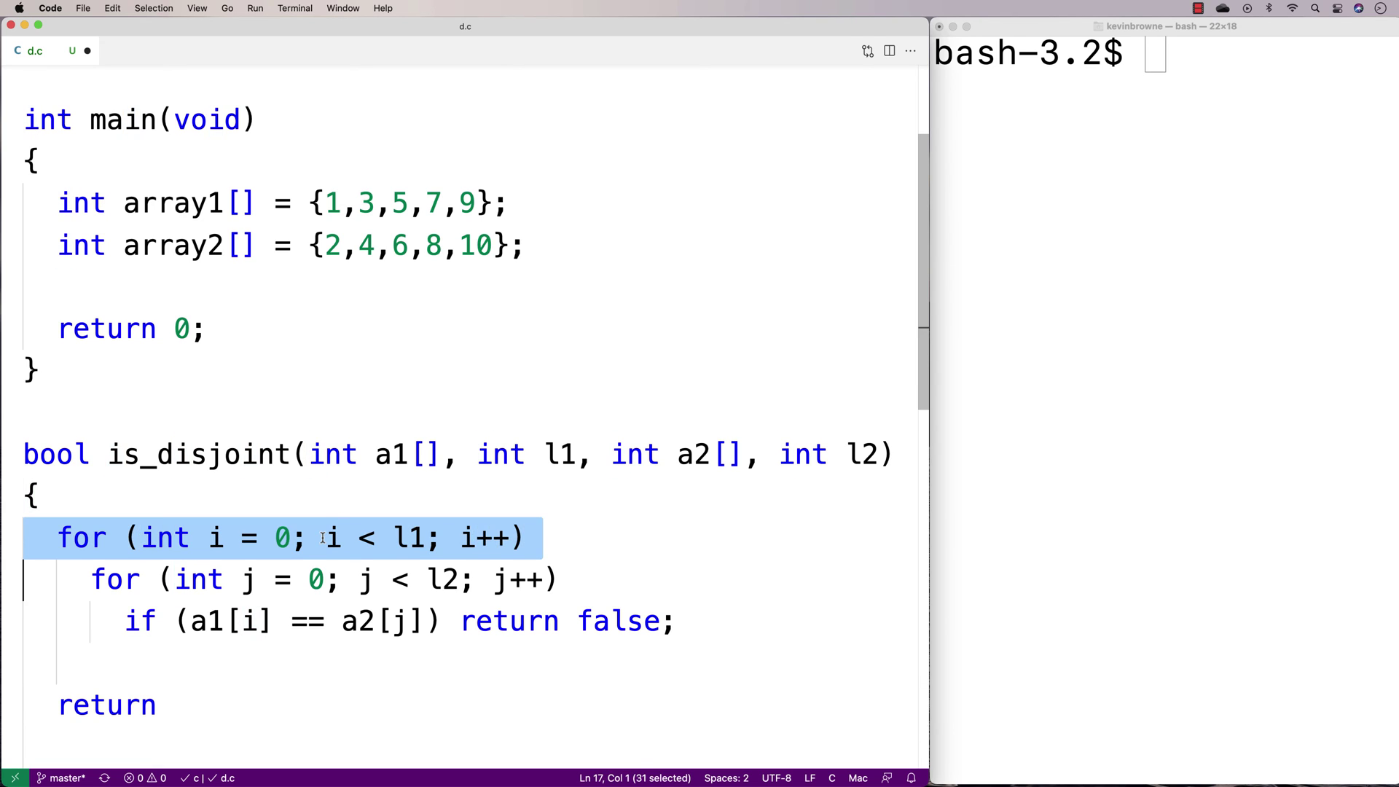
triple_click(296, 578)
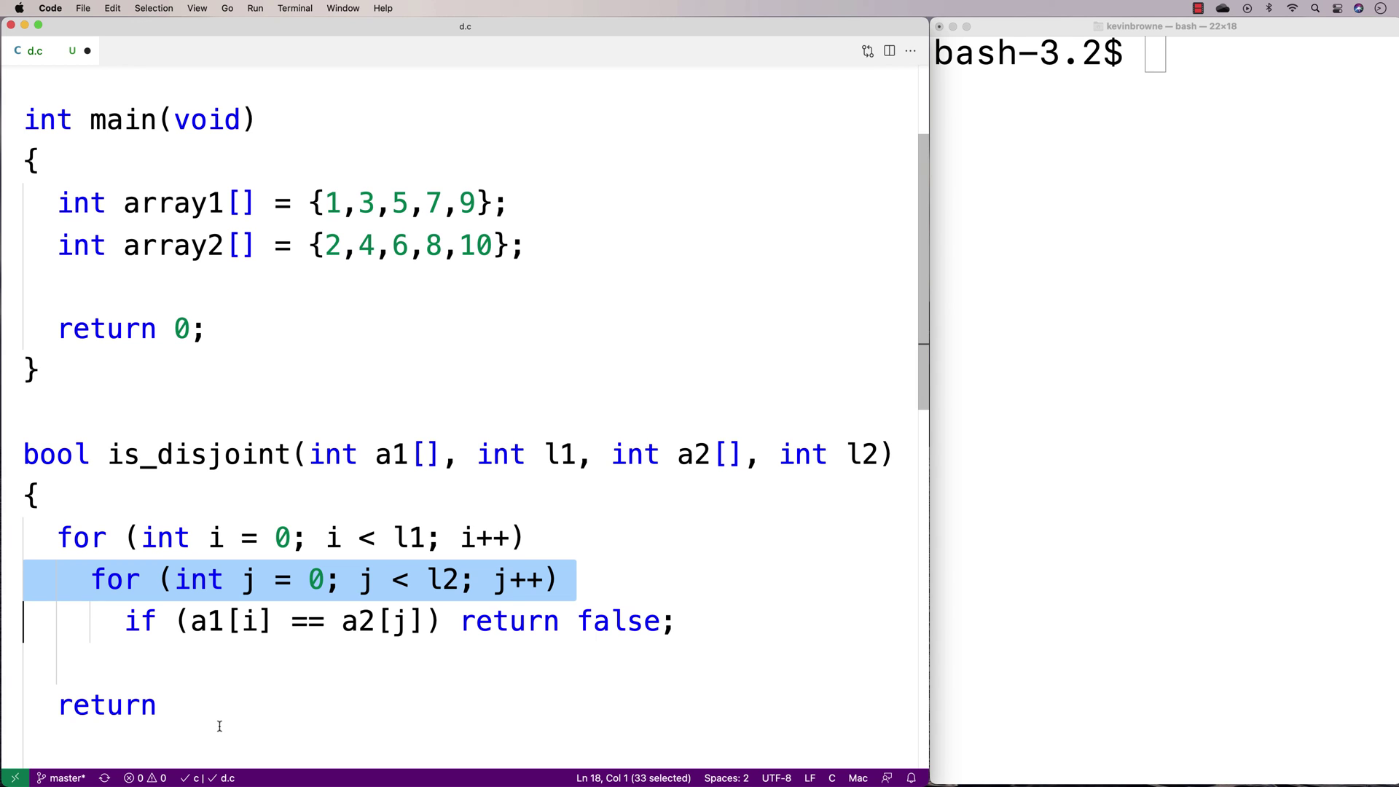
click(205, 728)
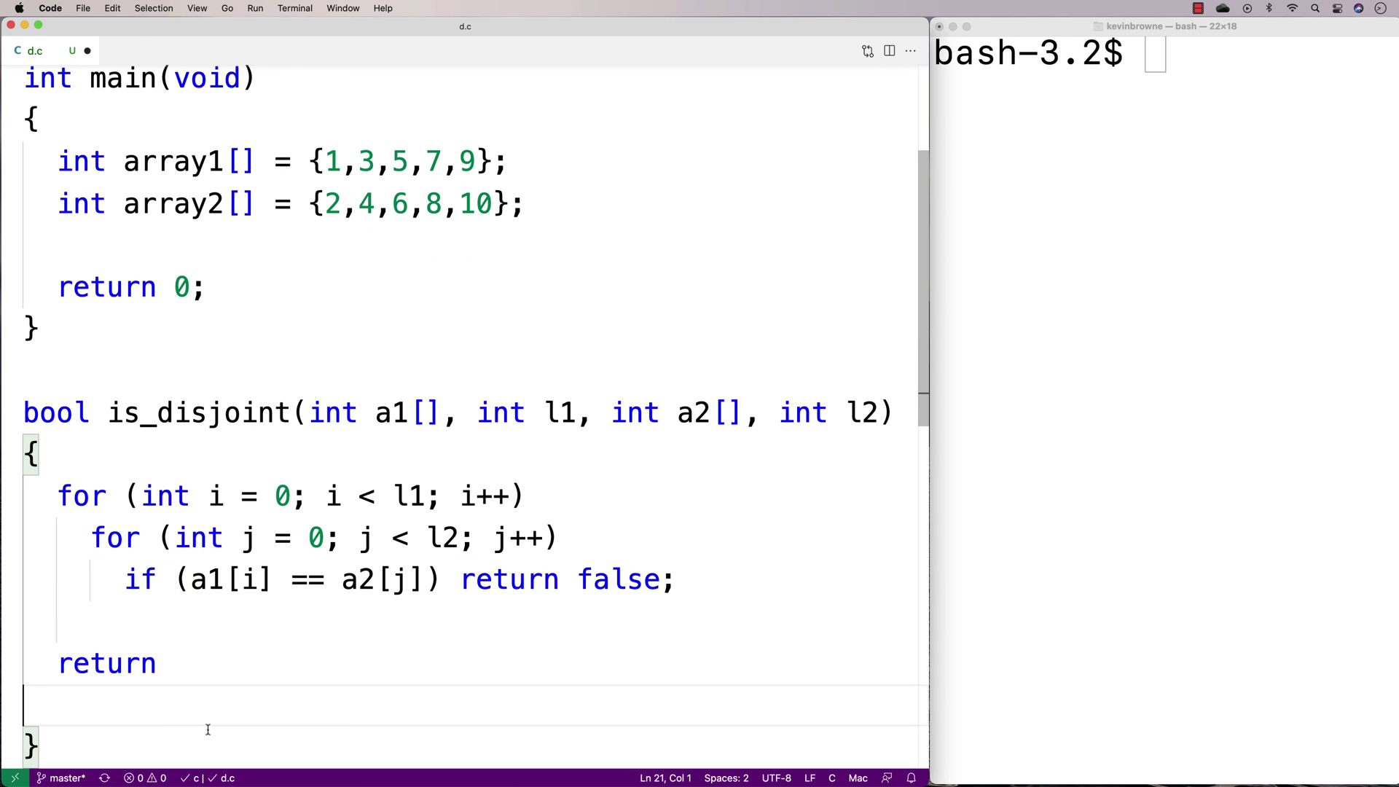
text( true;)
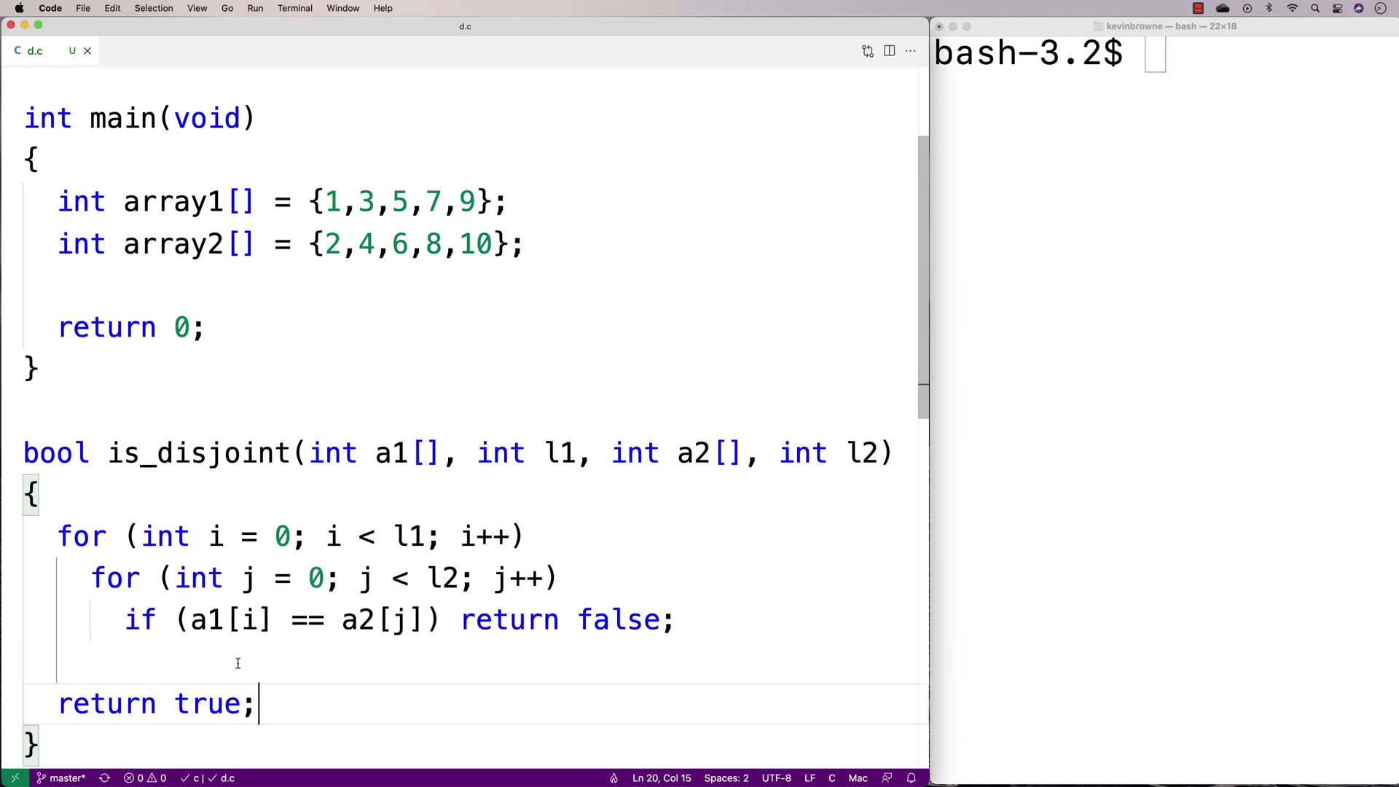
scroll(237, 663, up, 5)
- In main, add an if/else on is_disoint(array1,5,array2,5) printing 'arrays are disjoint' or 'arrays are not disjoint'
click(179, 481)
key(Return)
key(Return)
key(Up)
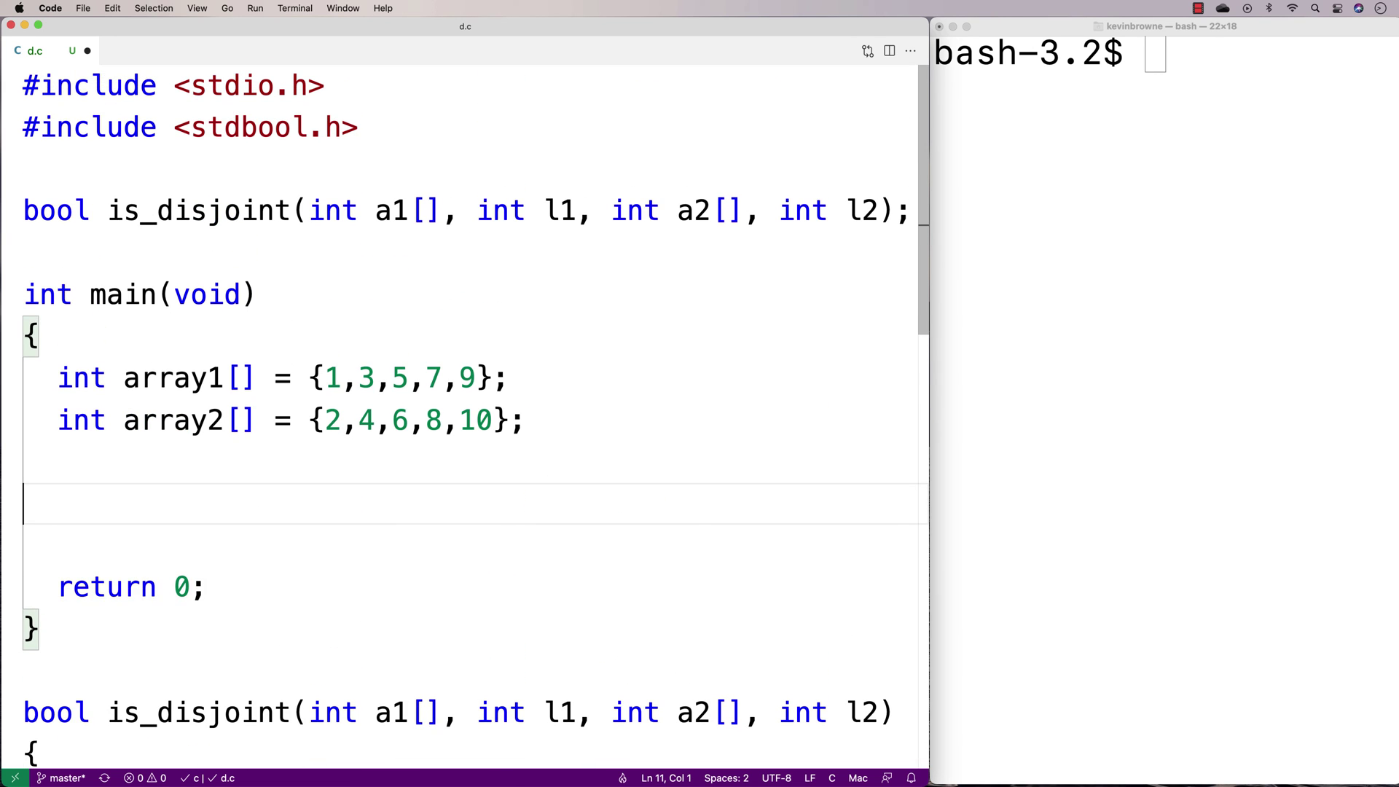
key(Tab)
text(if ()
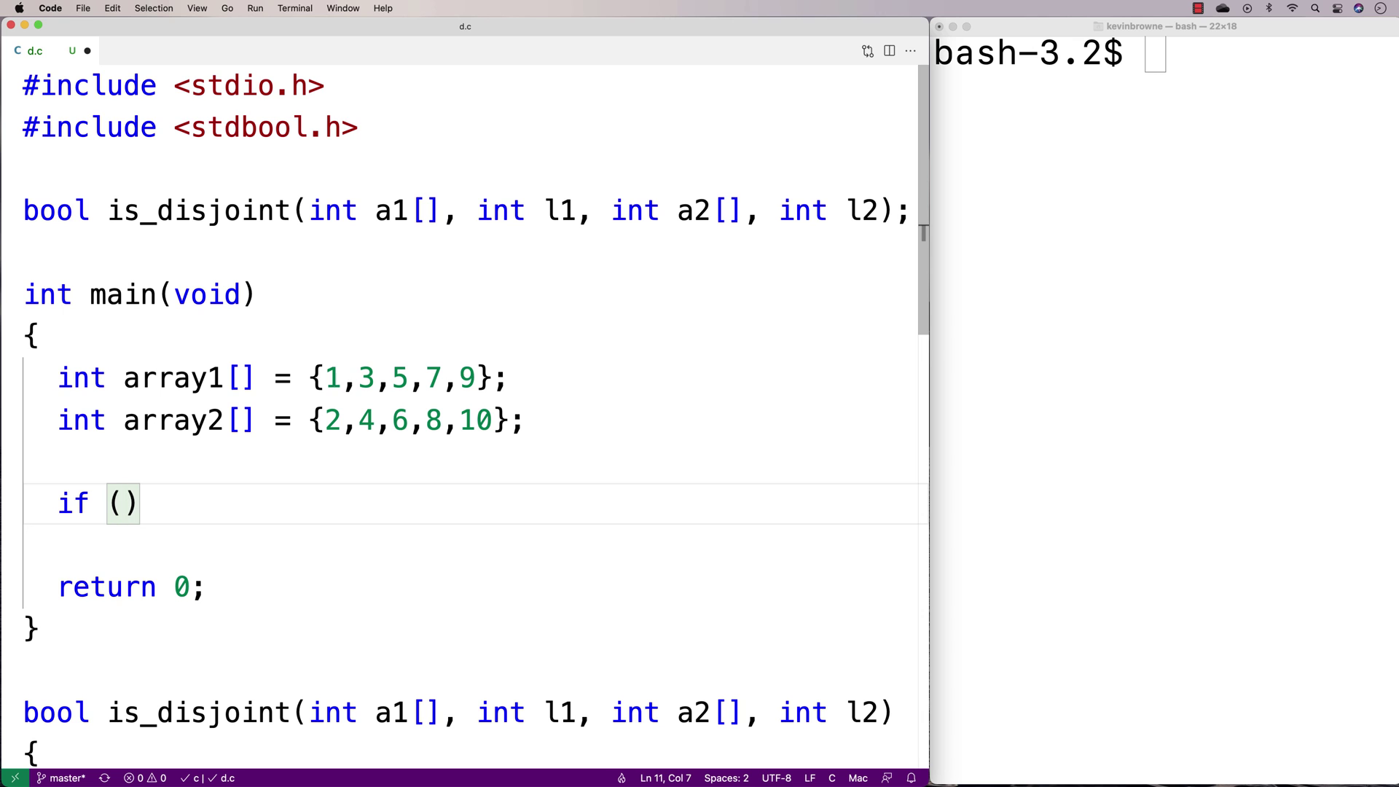
text(is_diso)
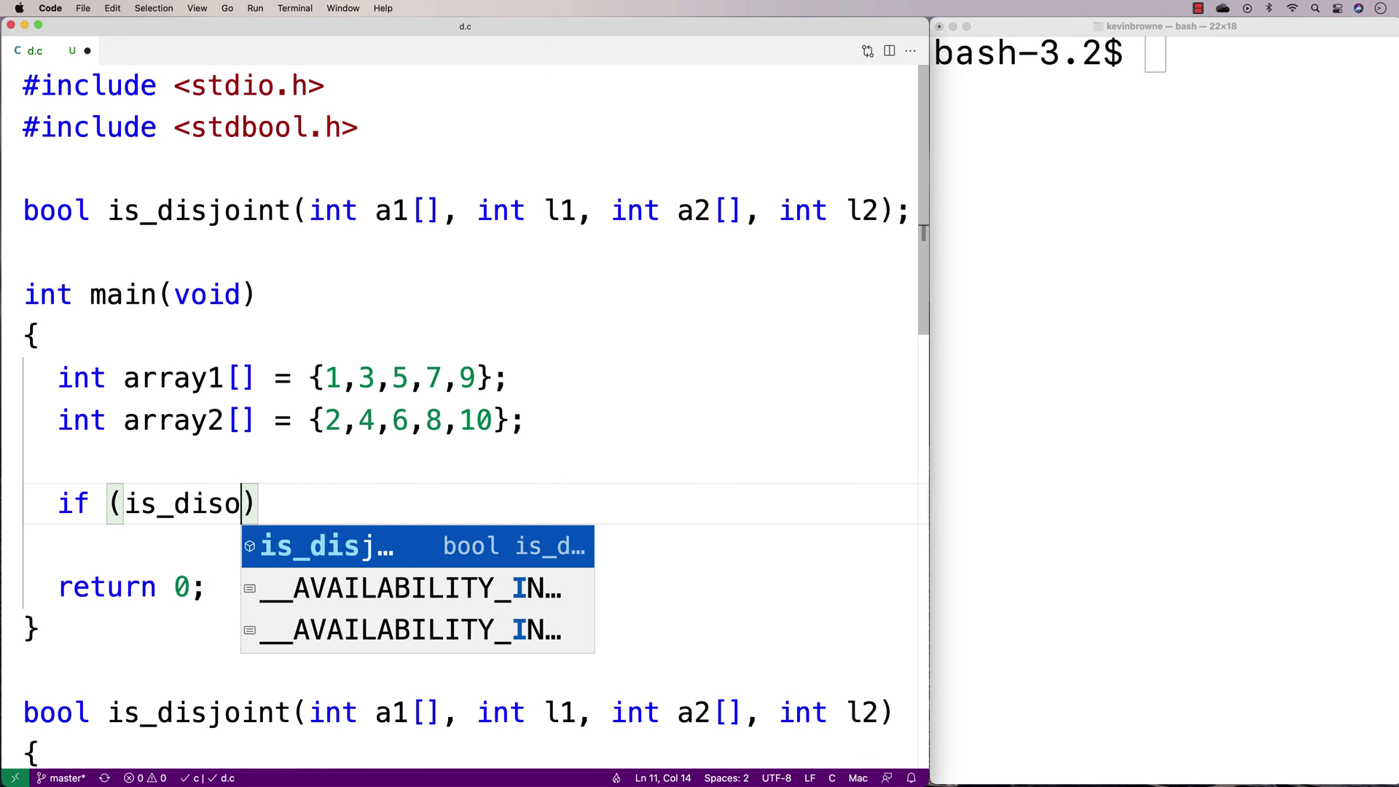
text(int(array1,5)
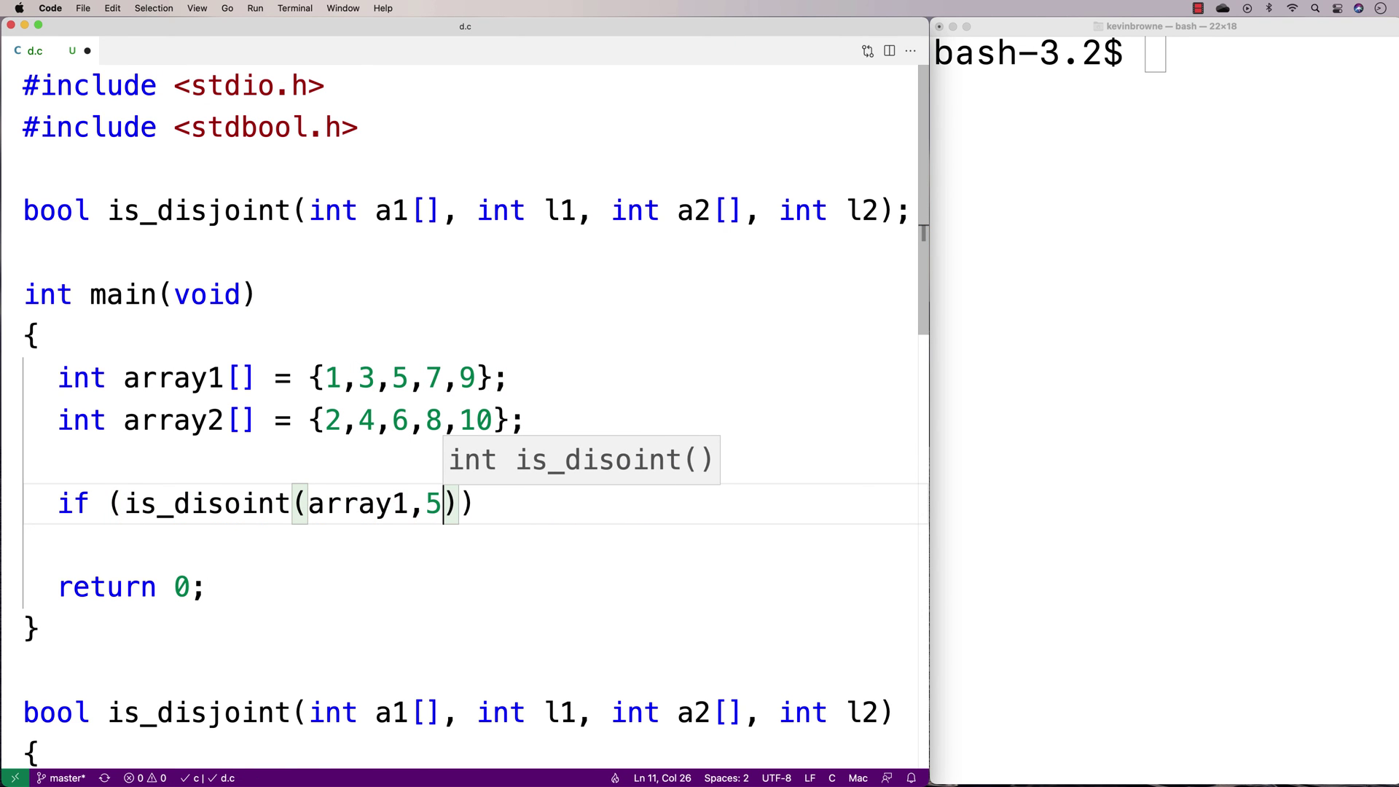
text(,array2,5))
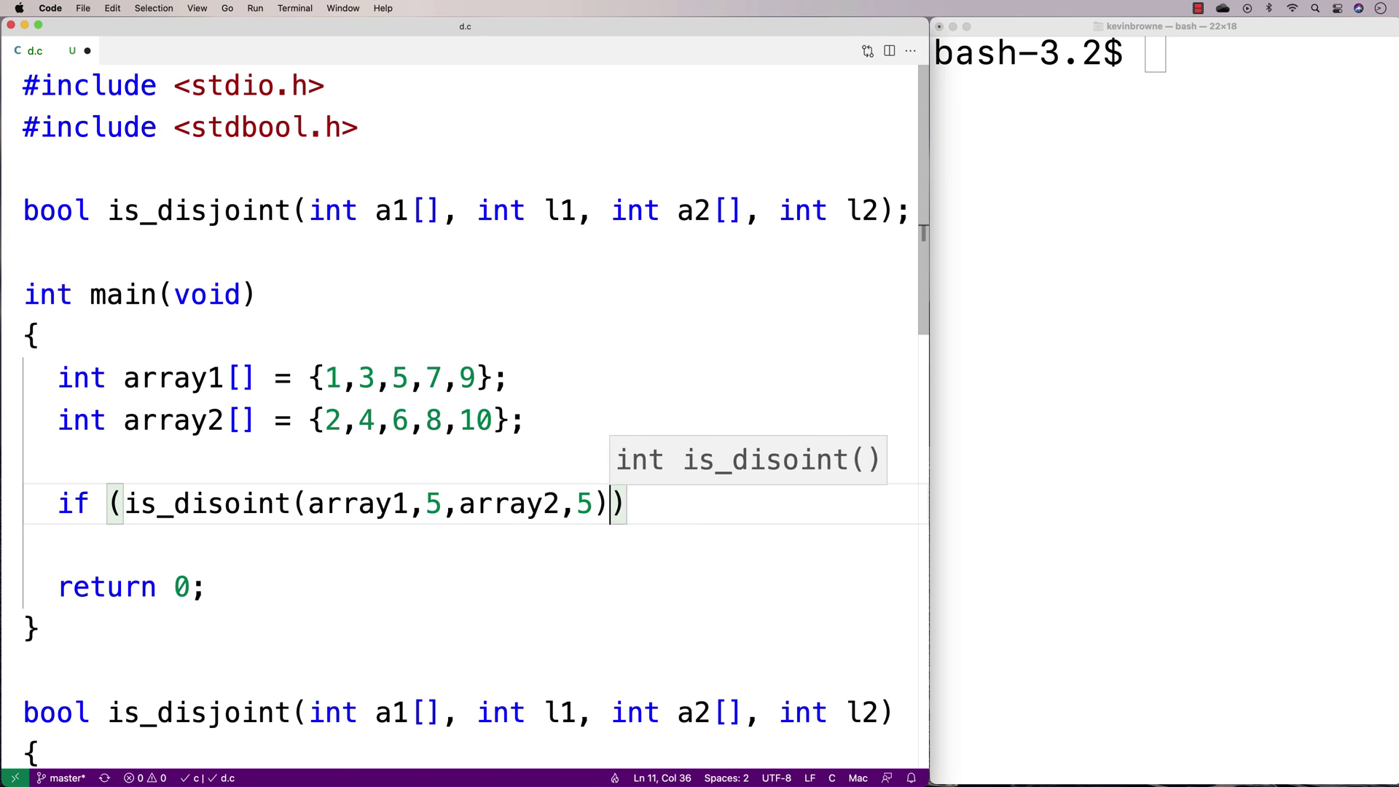
text())
key(Return)
text(printf(")
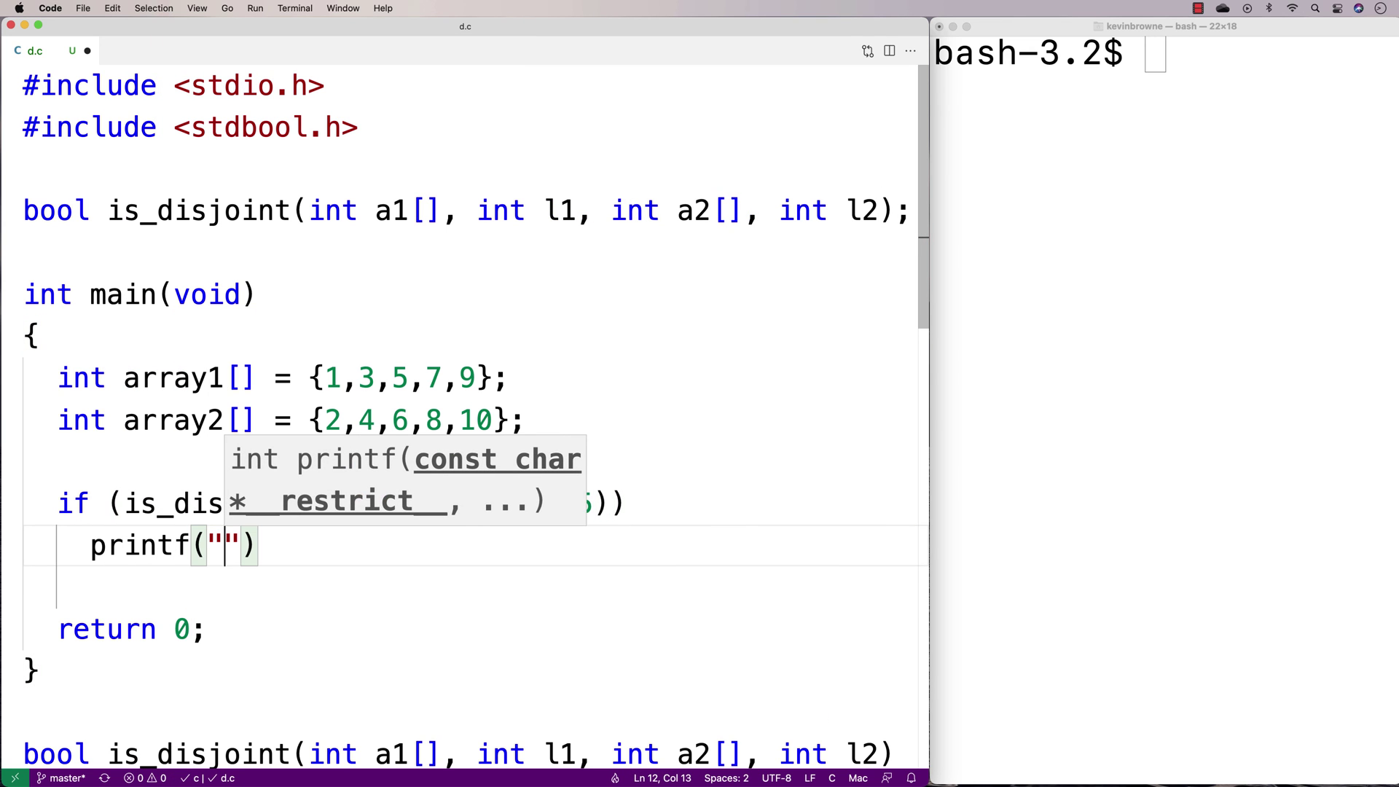
text(arrays are disj)
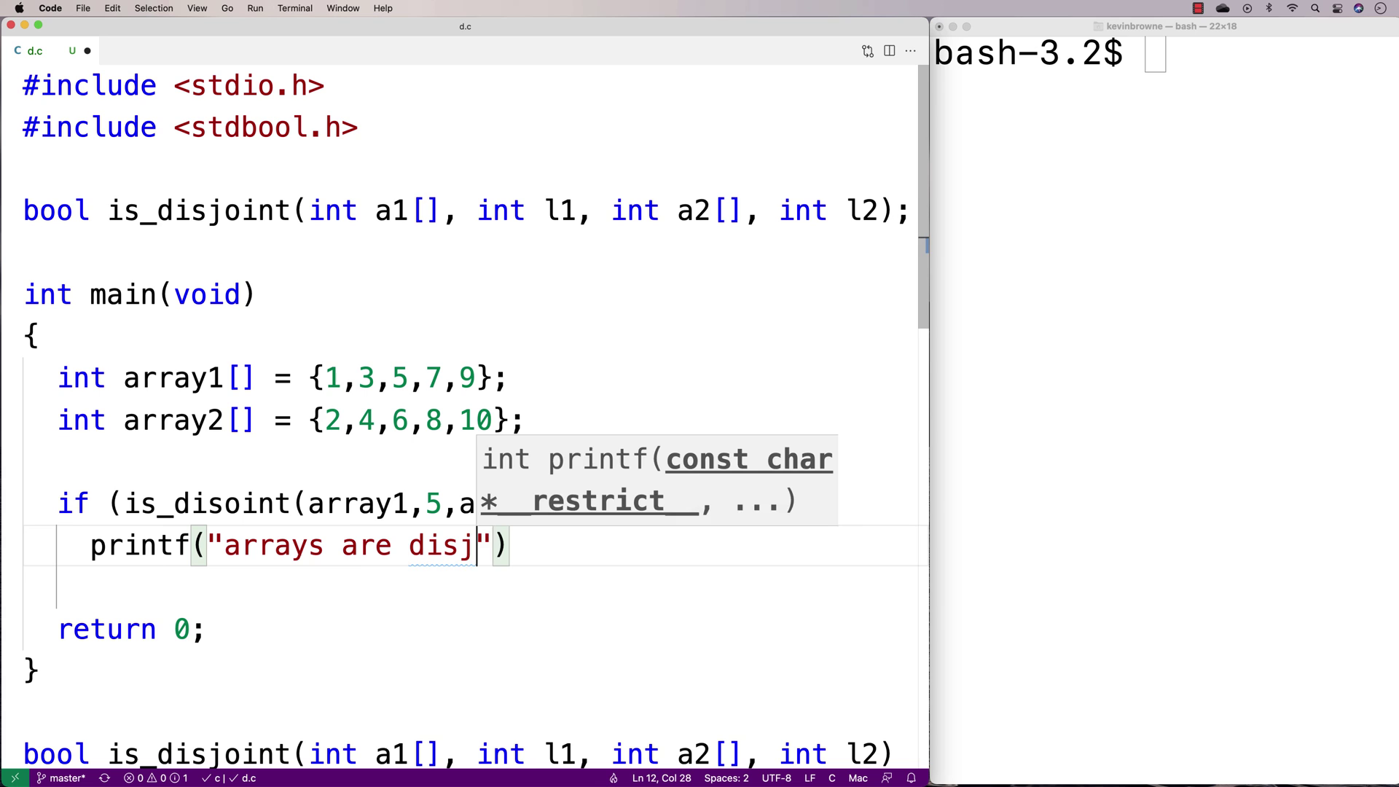
text(oint\n");)
key(Return)
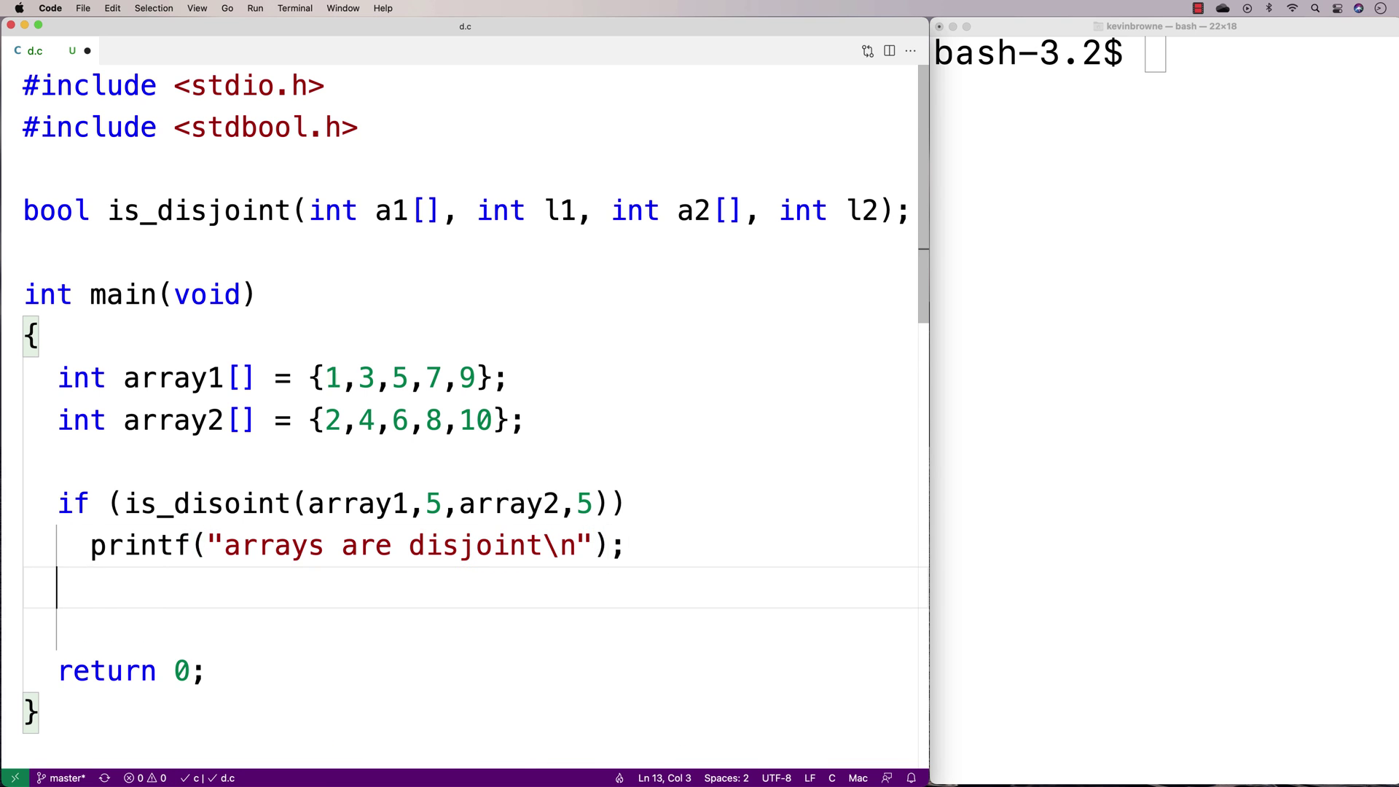
text(else)
key(Return)
text(printf)
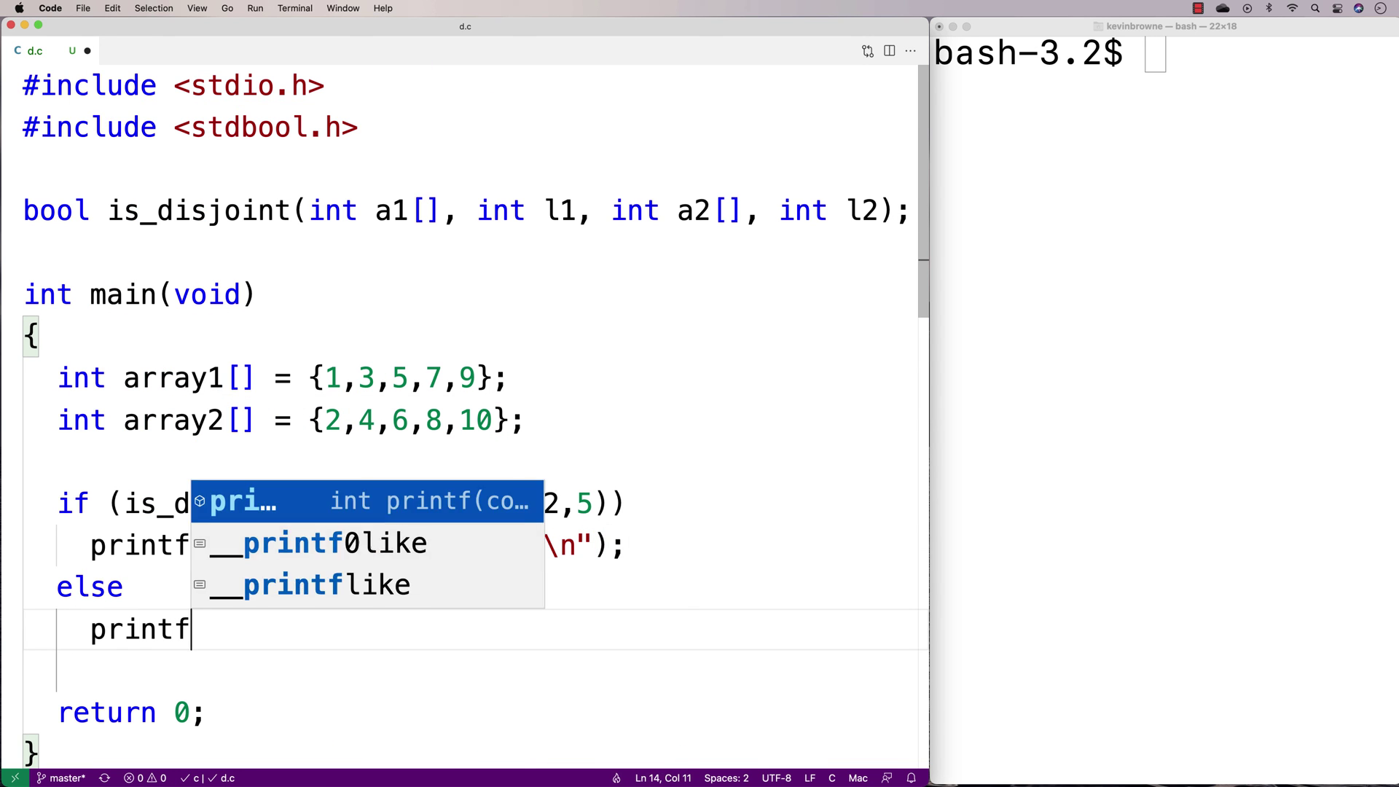
text(("arrays are not)
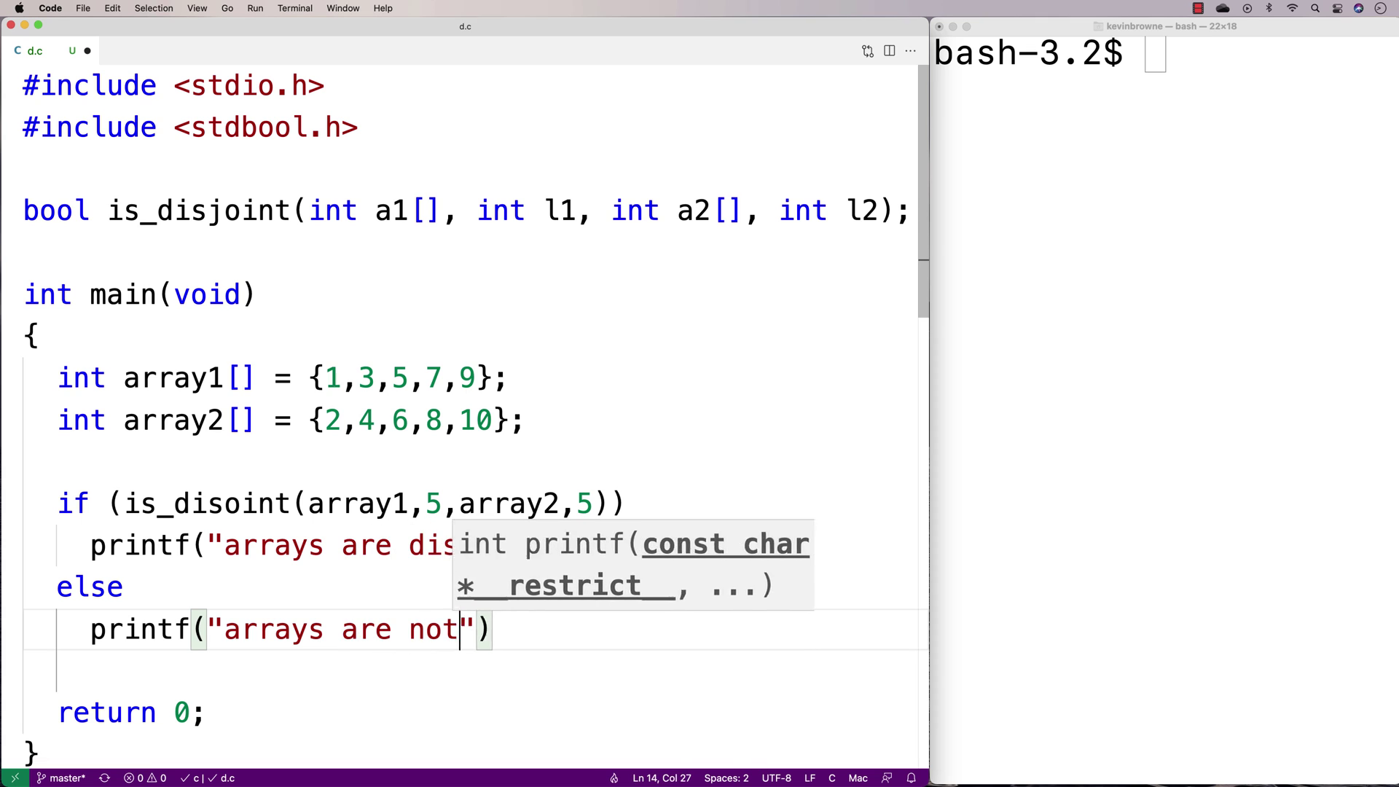
text( disjoint\n0)
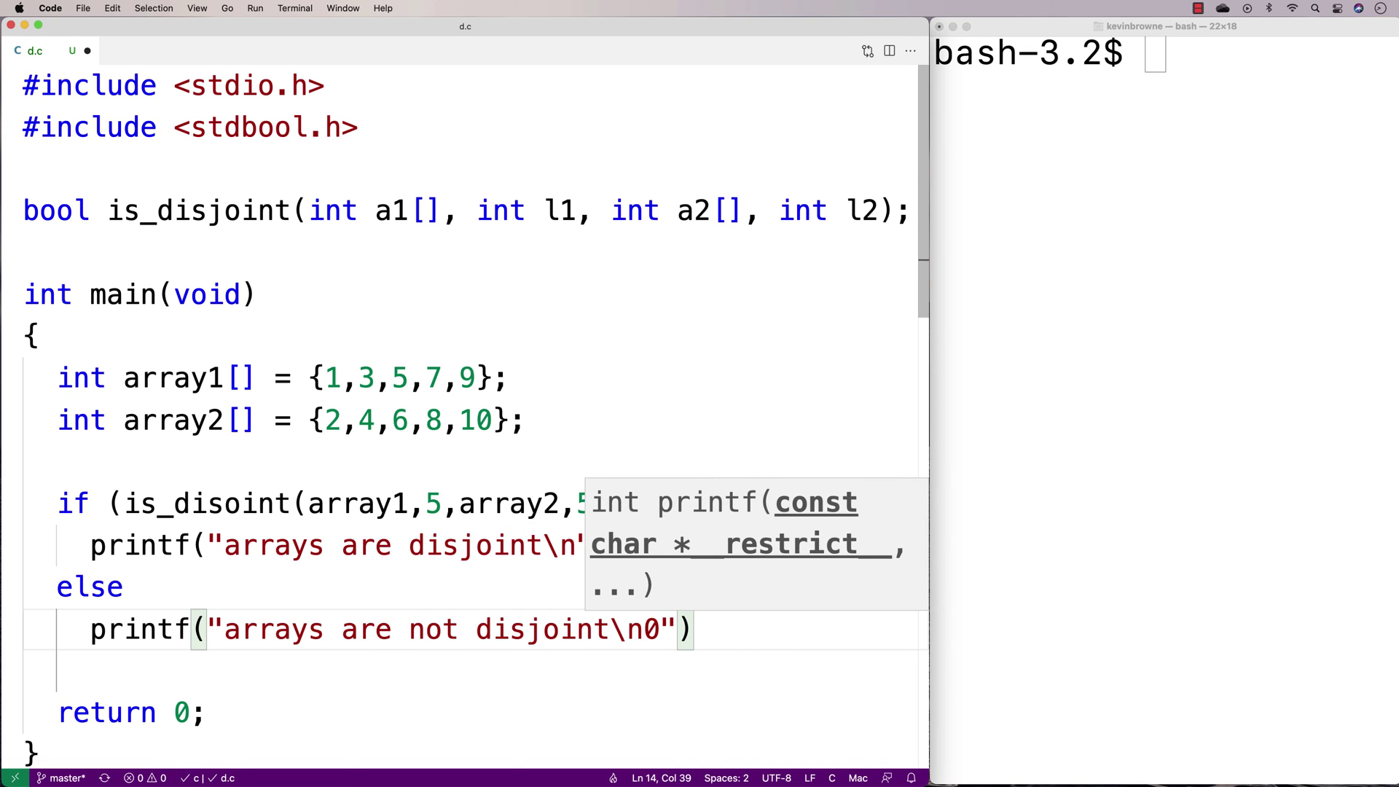
key(BackSpace)
key(Right)
key(Right)
text(;)
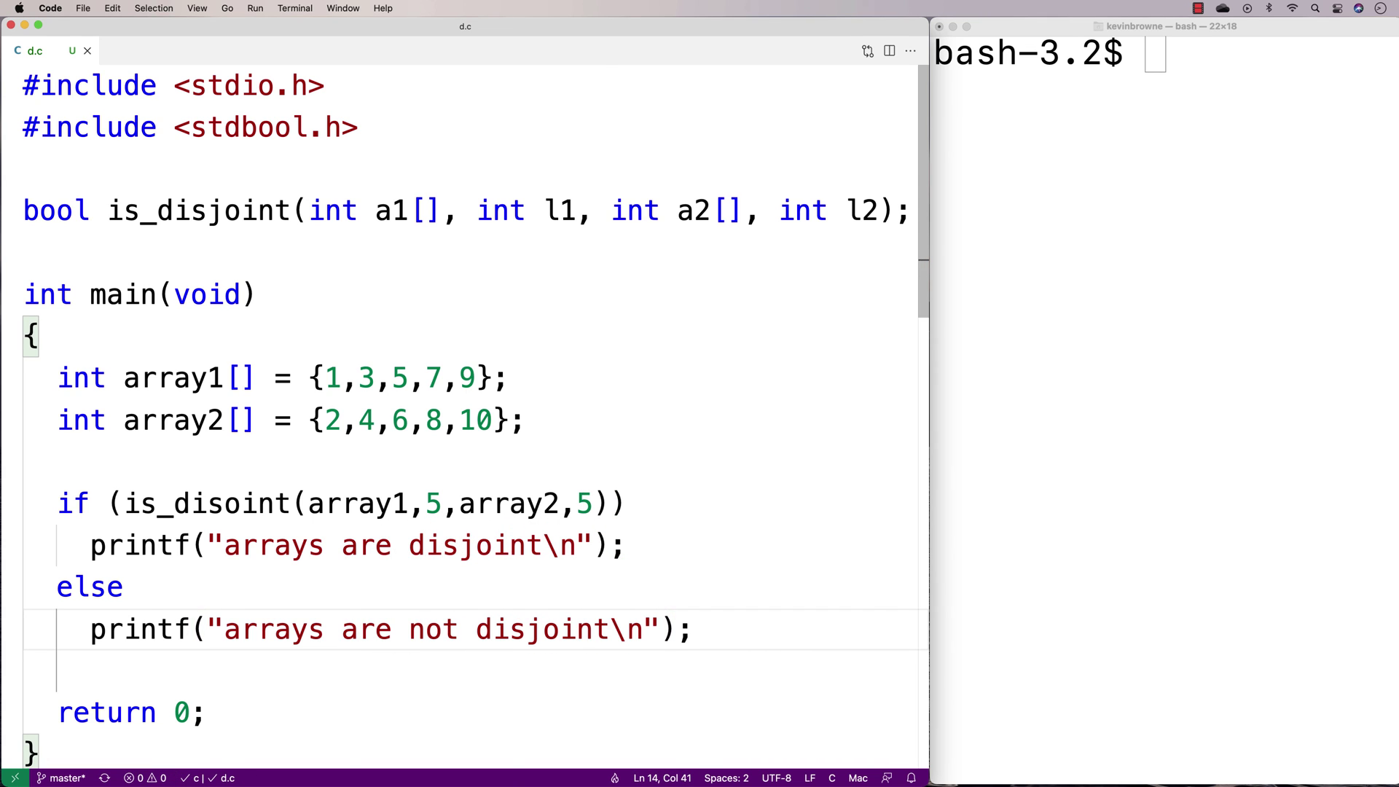
click(1031, 307)
text(gcc -o d )
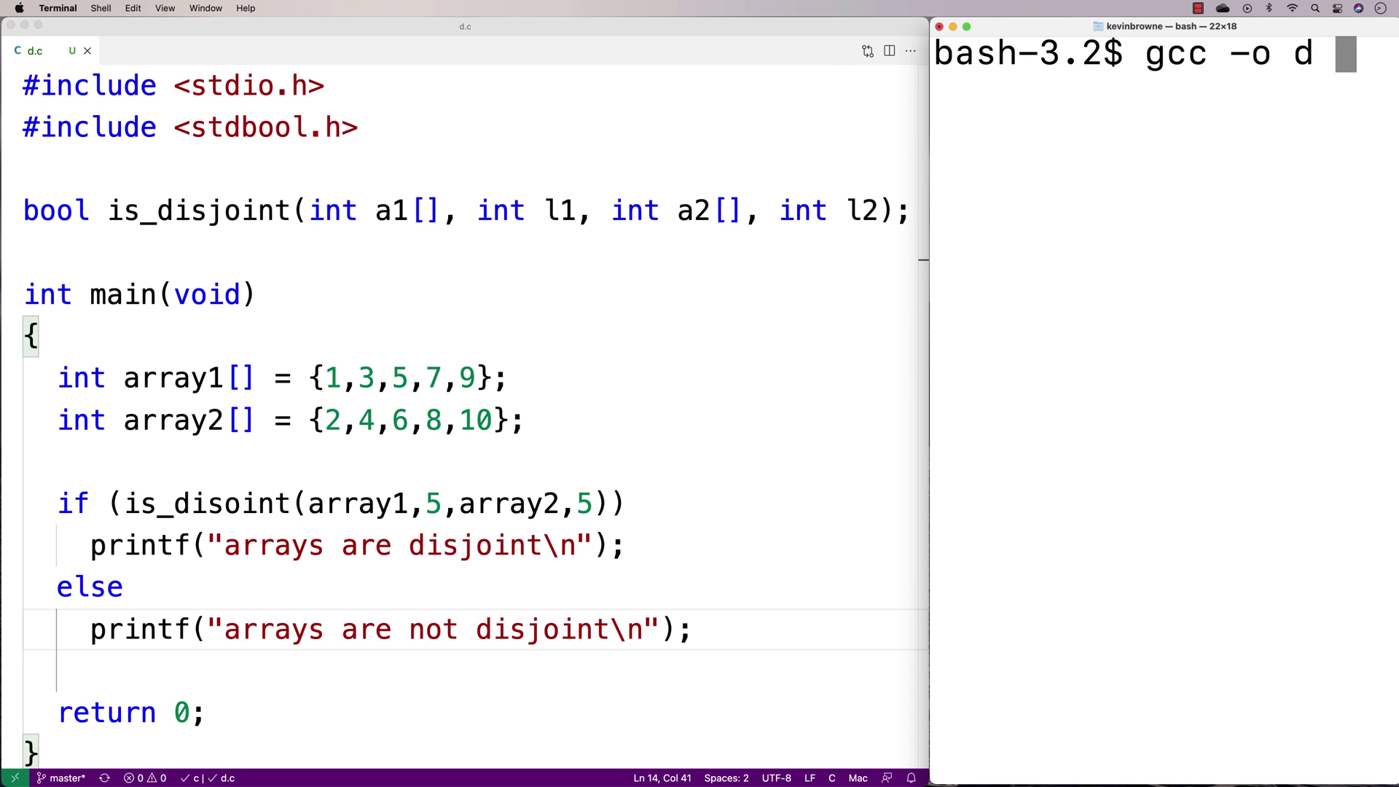
text(d.c)
- Compile with gcc -o d d.c, hit the is_disoint error, and correct the call to is_disjoint
key(Return)
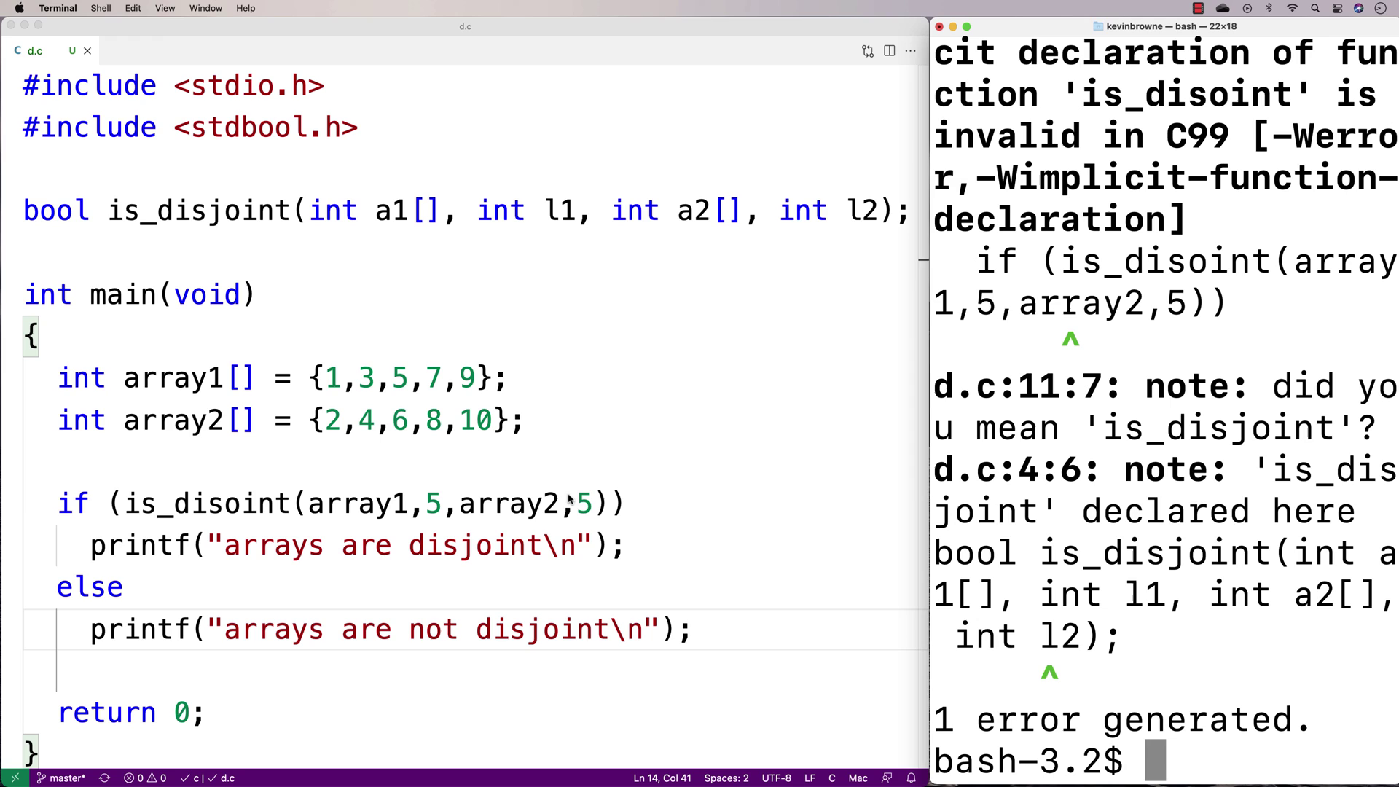
click(225, 506)
text(j)
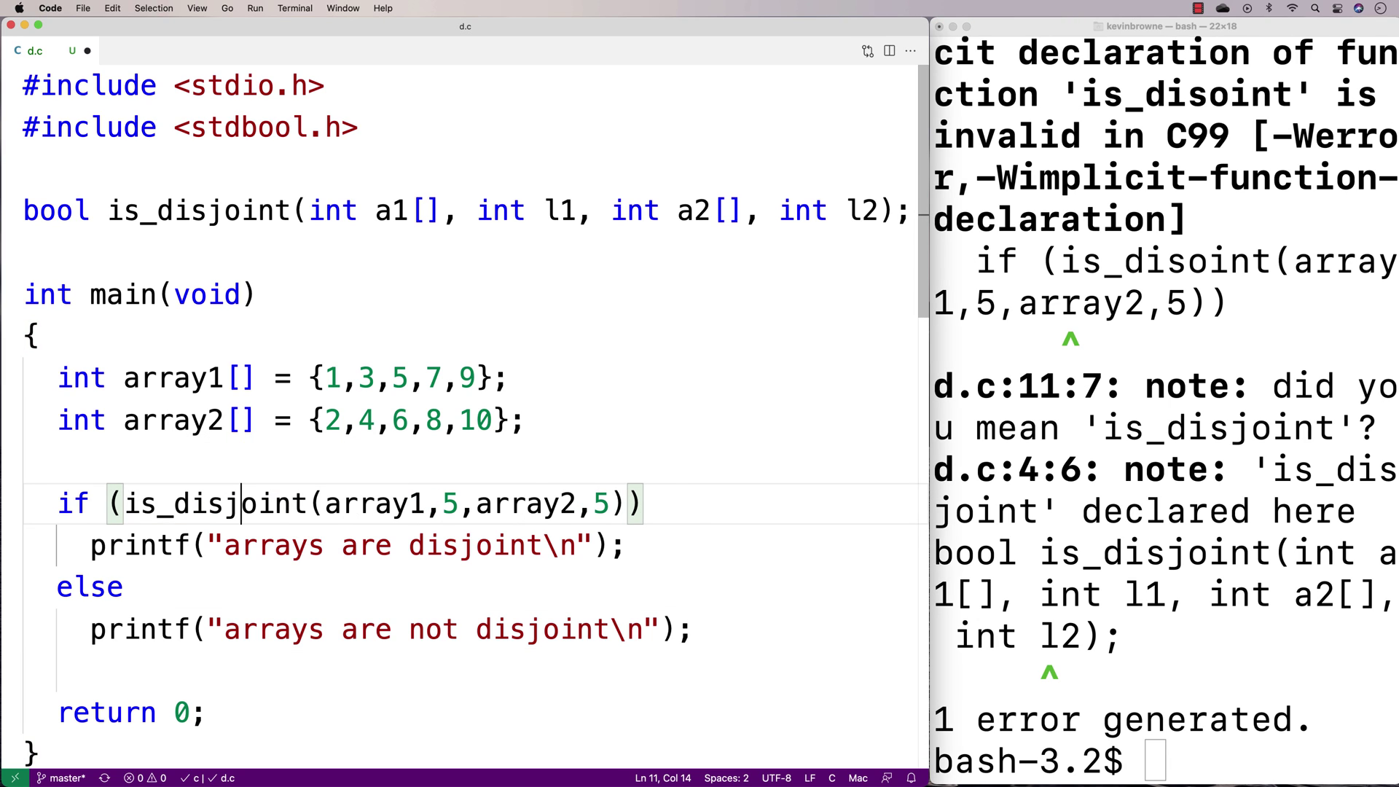
click(1162, 656)
text(clear)
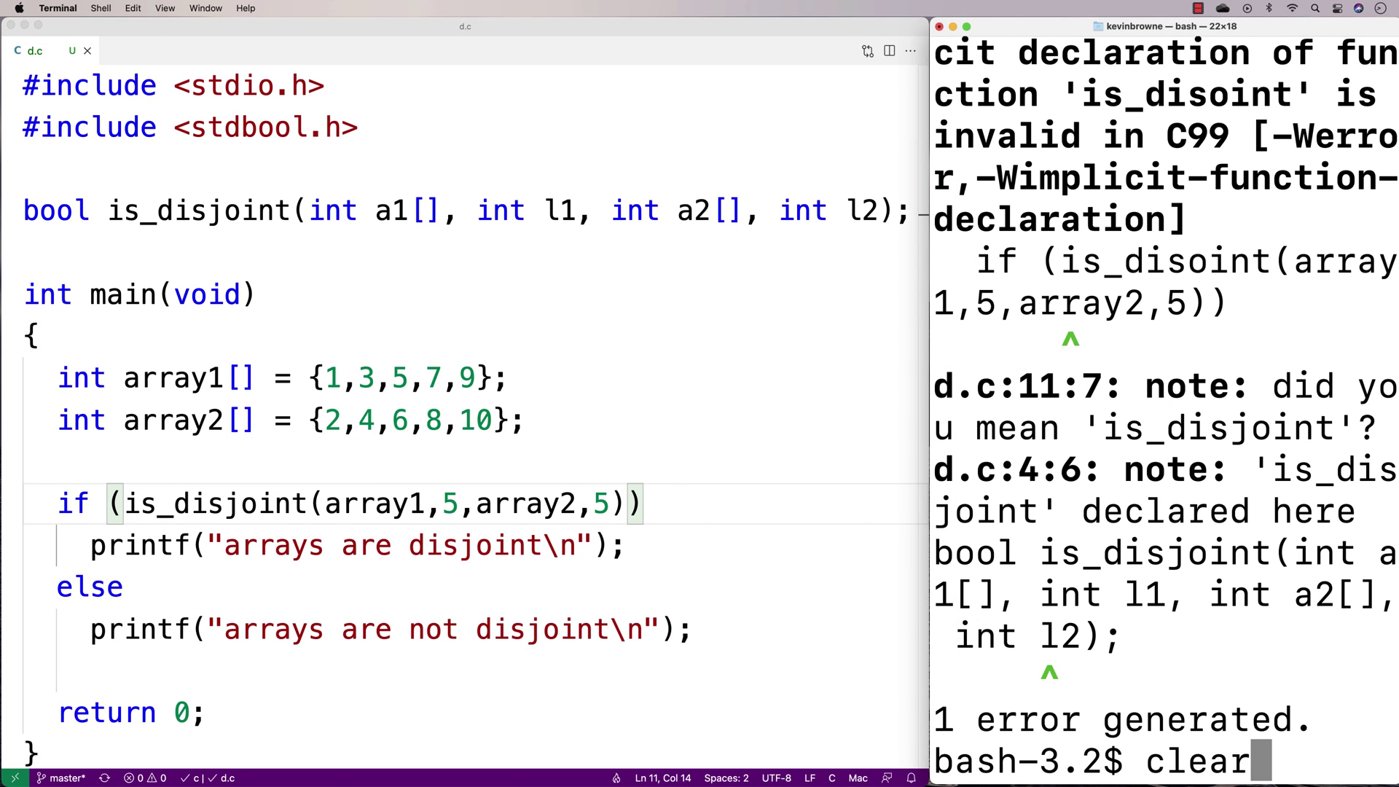
- Clear the terminal, recompile with gcc -o d d.c, and run ./d to print 'arrays are disjoint'
key(Return)
key(Up)
text(./d)
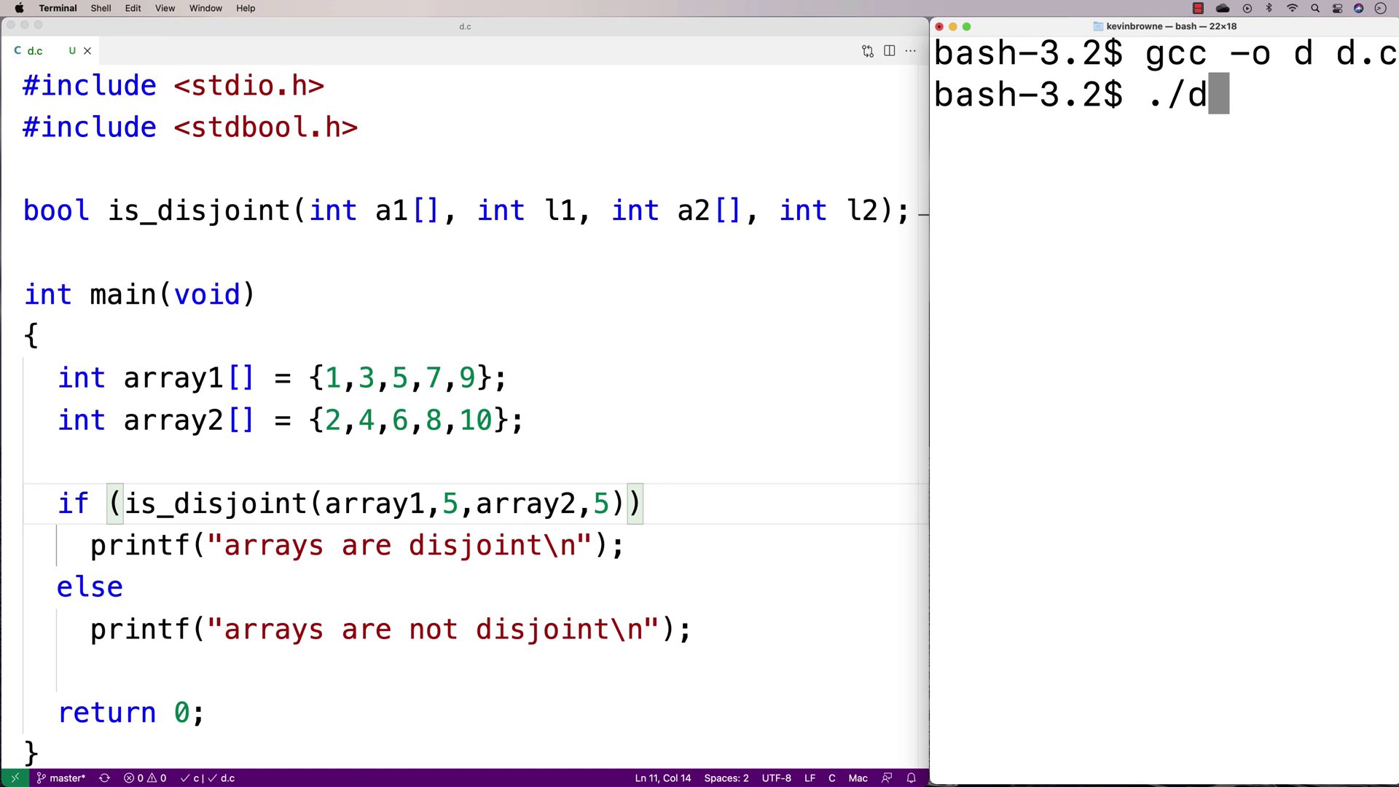
key(Return)
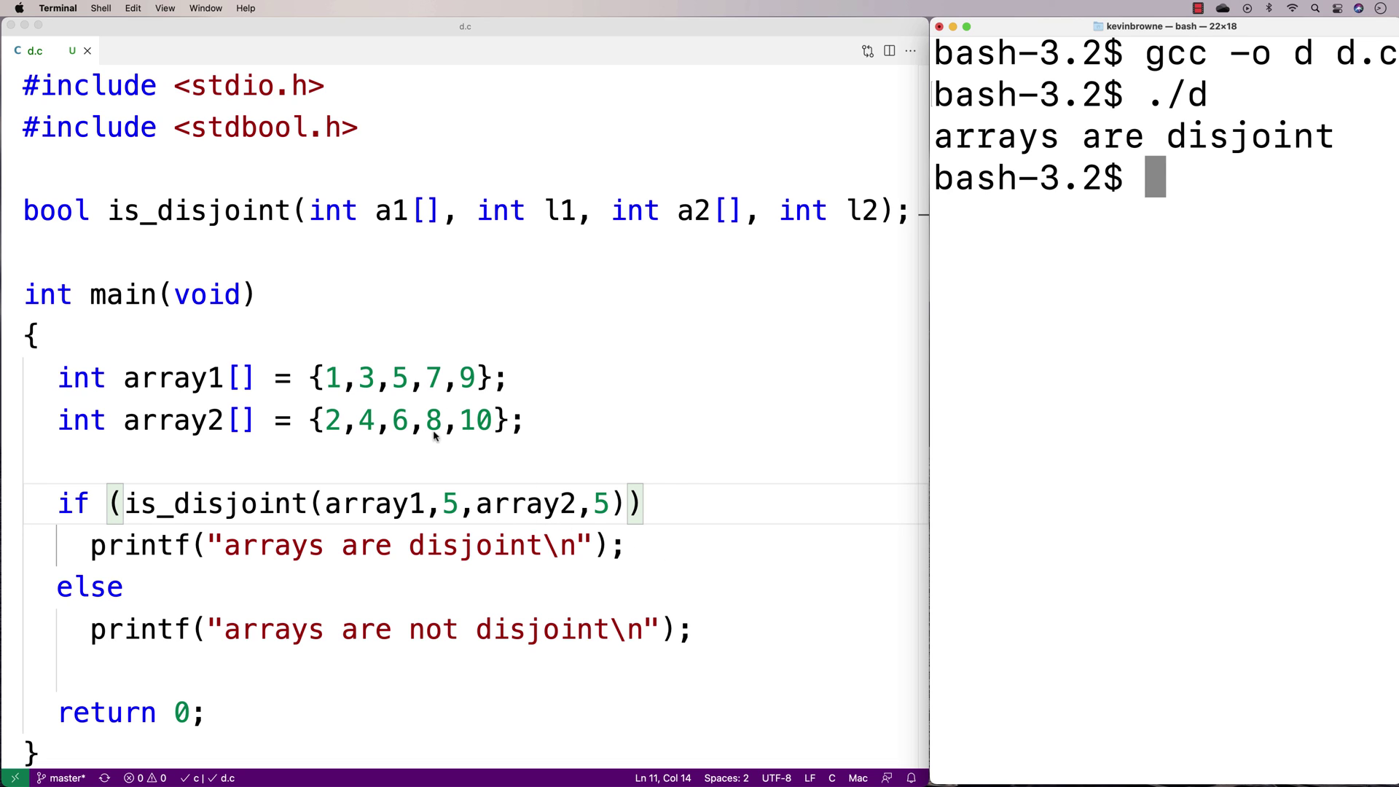
- Change array2's last value from 10 to 9, save, recompile, and run ./d showing 'arrays are not disjoint'
double_click(476, 421)
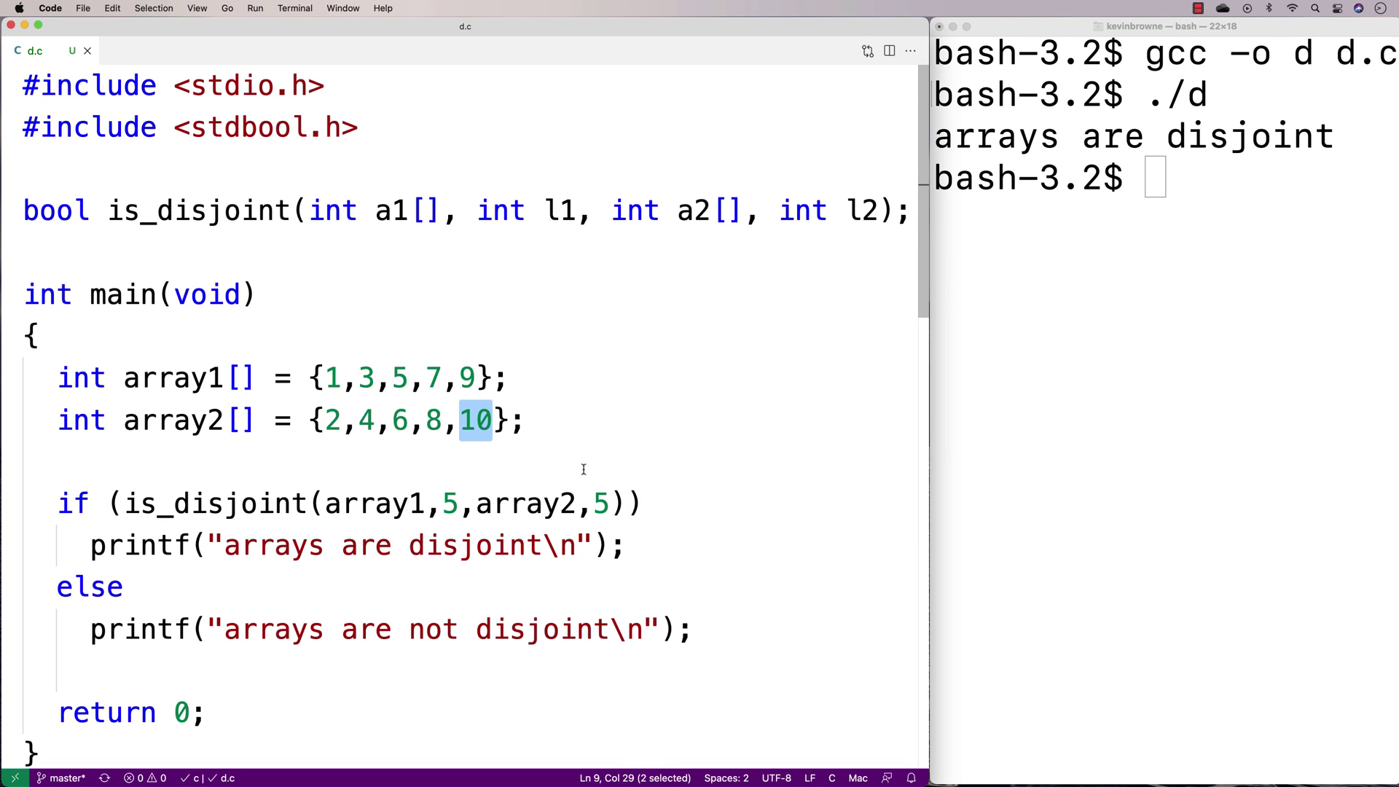
text(9)
key(super+s)
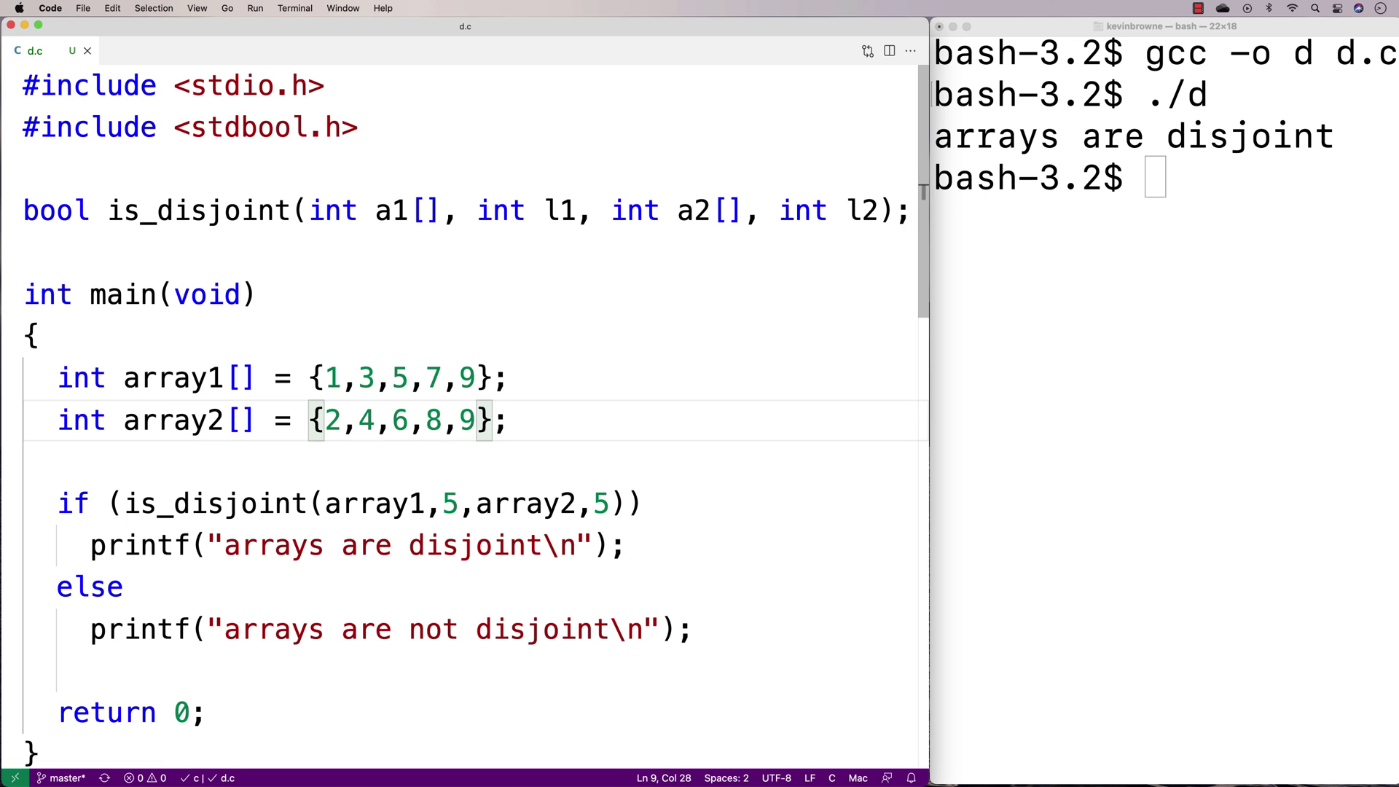
click(1049, 444)
key(Up)
key(Up)
key(Return)
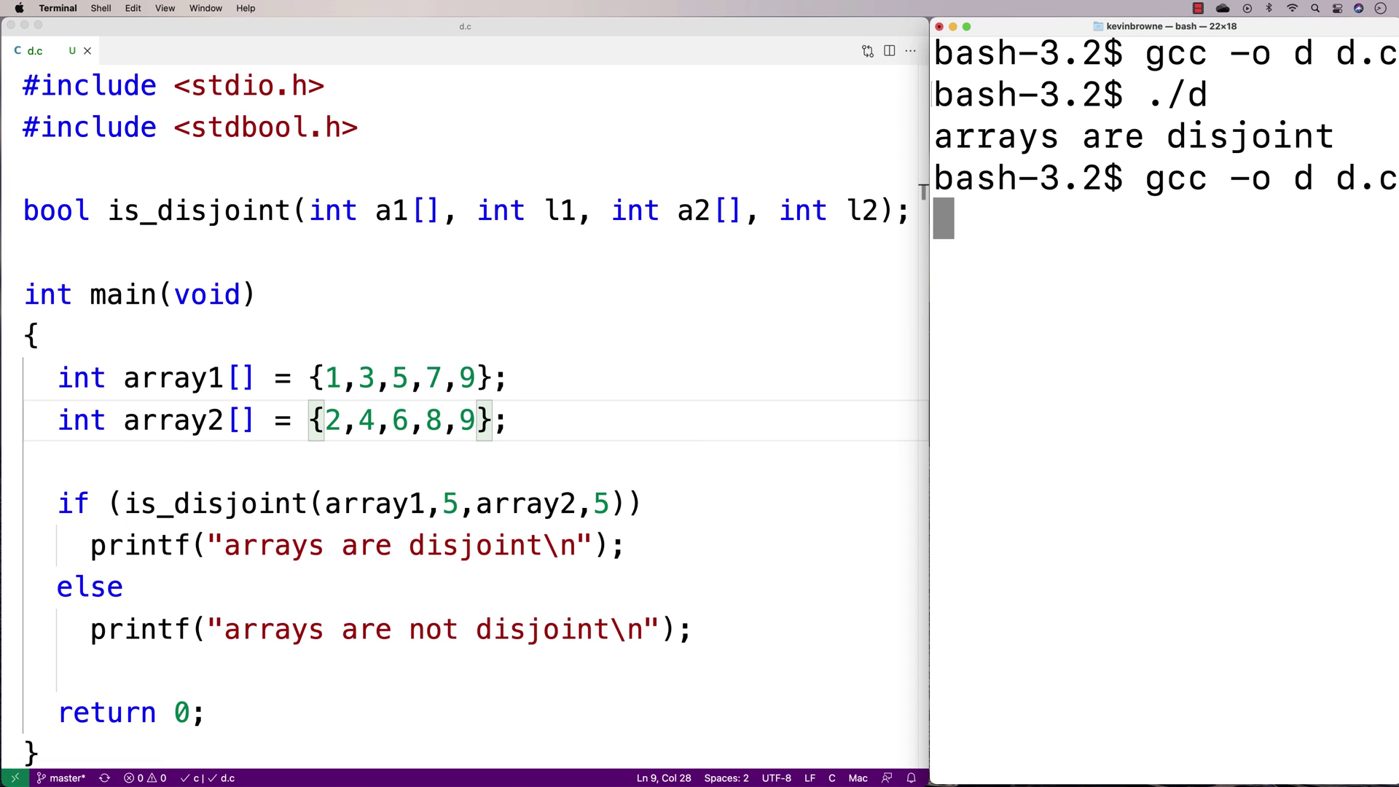
text(./d)
key(Return)
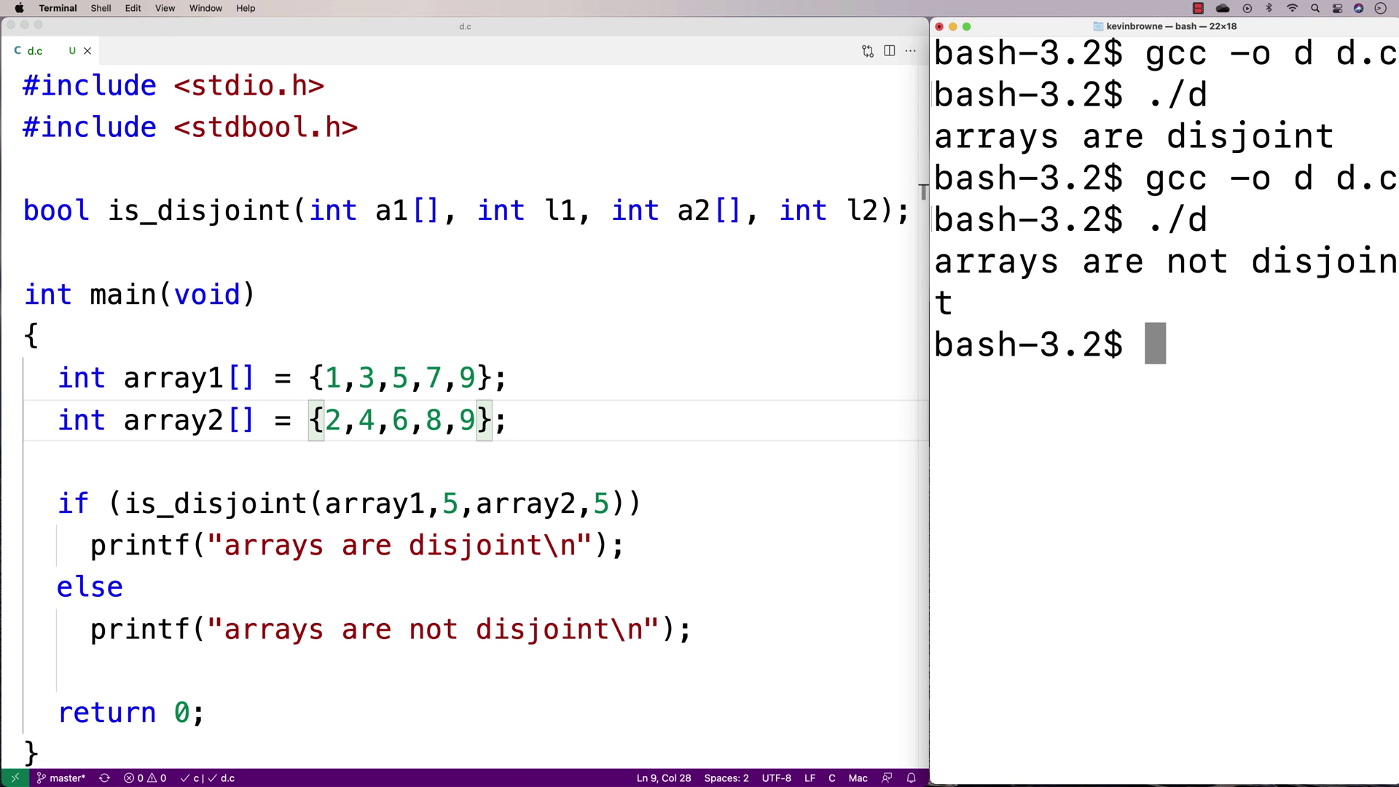
scroll(671, 532, down, 10)
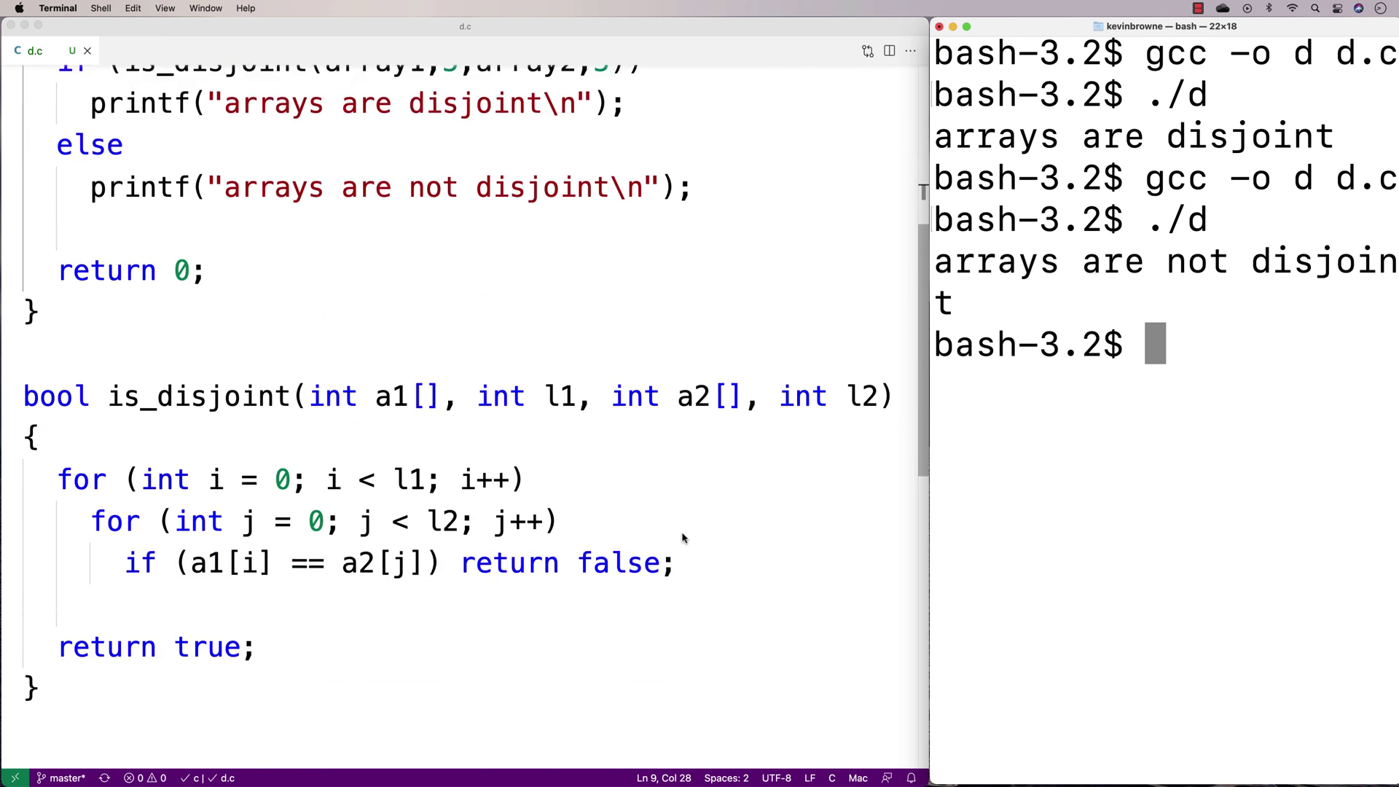